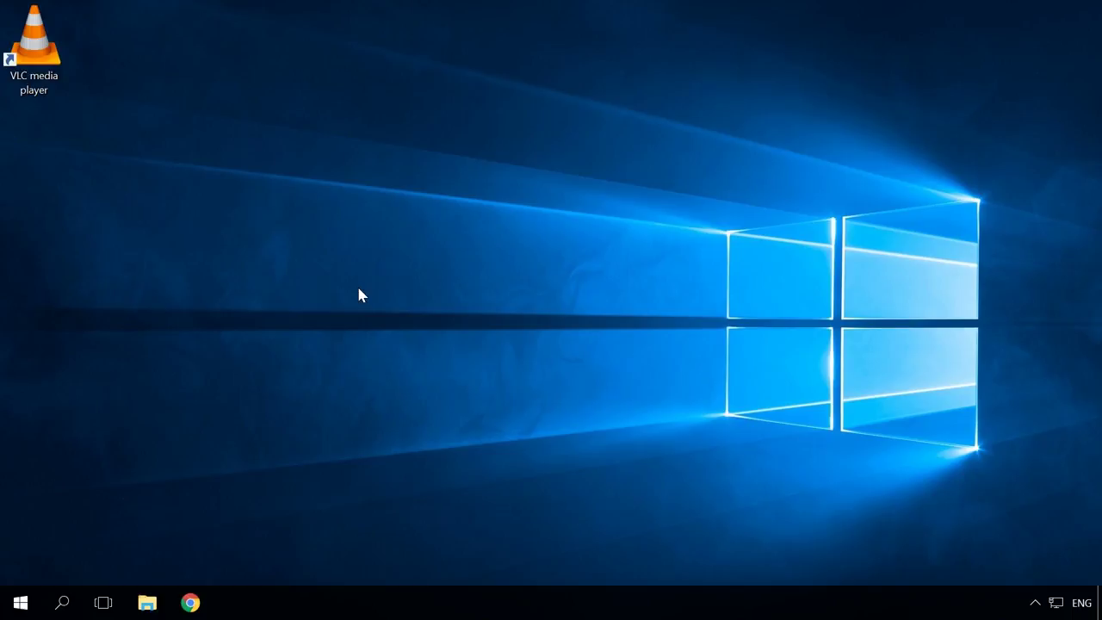
Launch VLC media player from its desktop shortcut.
double_click(48, 67)
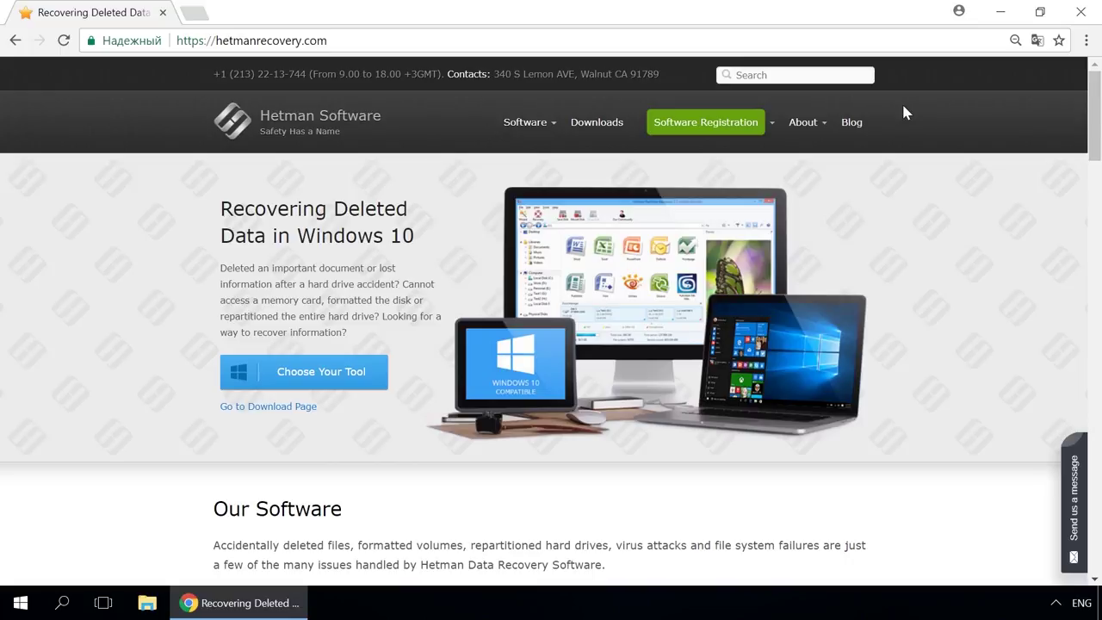
Go from Partition Recovery to the Hetman blog's Storage Space article and open its Send us a message form.
mouse_move(534, 129)
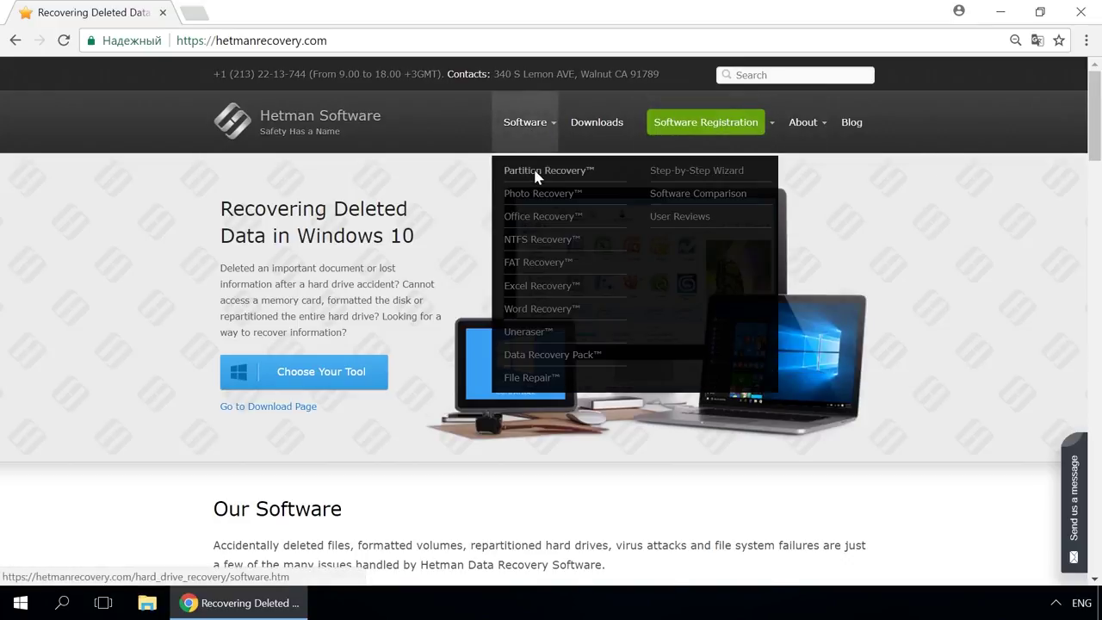
click(535, 171)
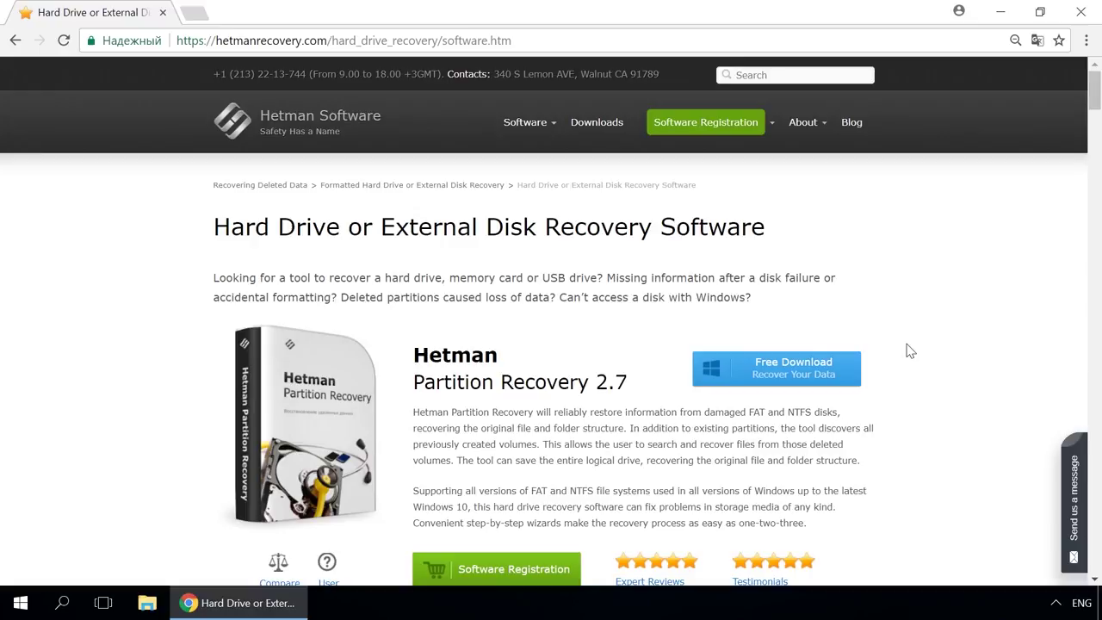
click(850, 123)
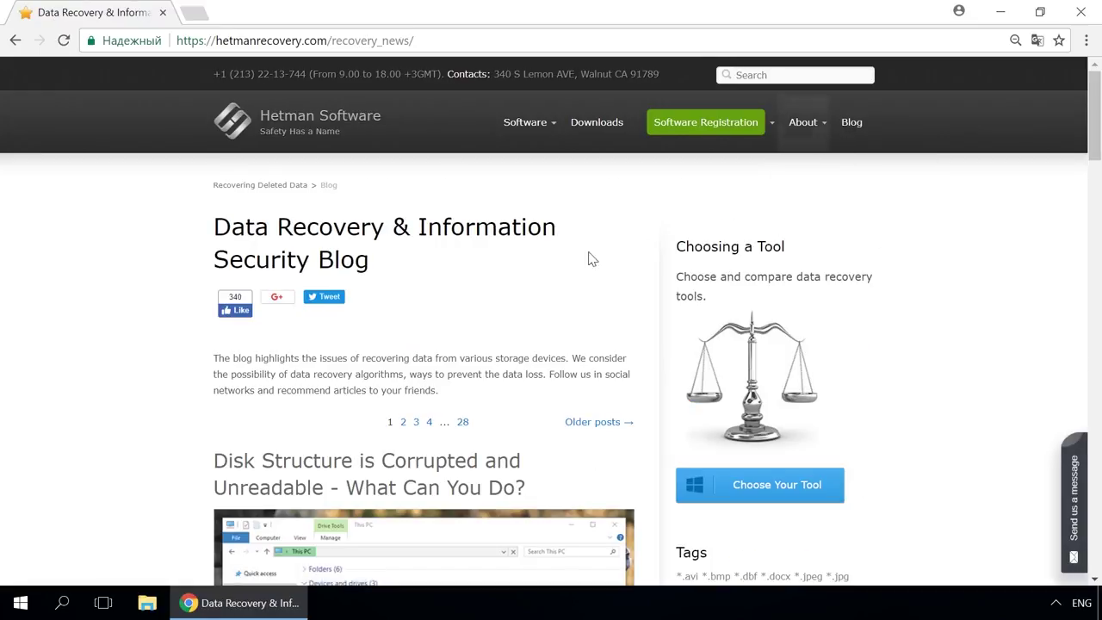
scroll(571, 272, down, 8)
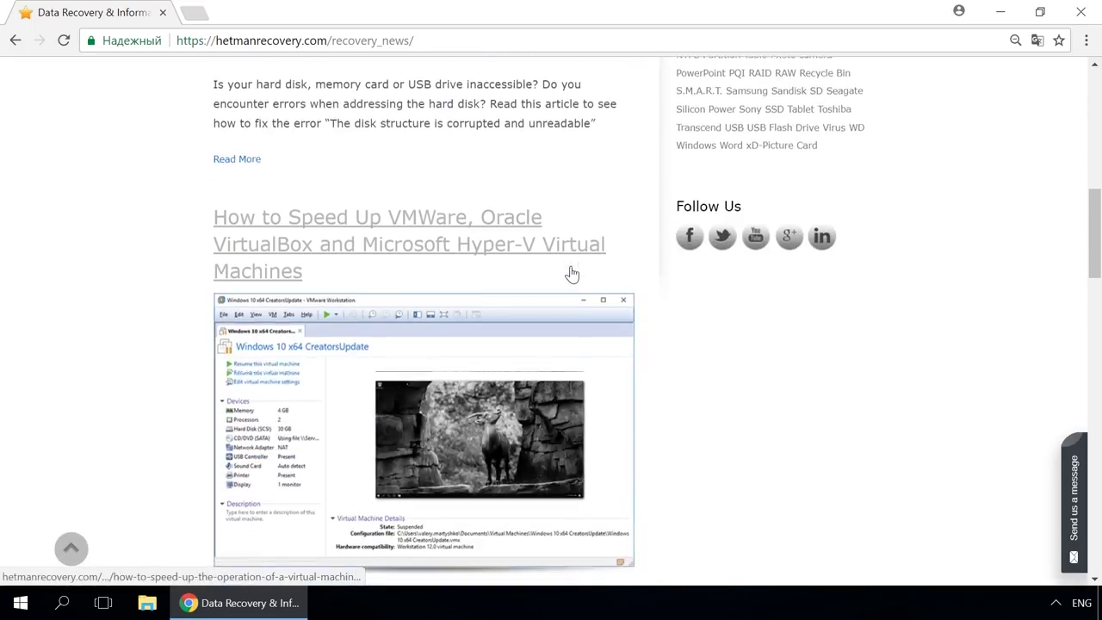
scroll(568, 273, down, 6)
click(546, 259)
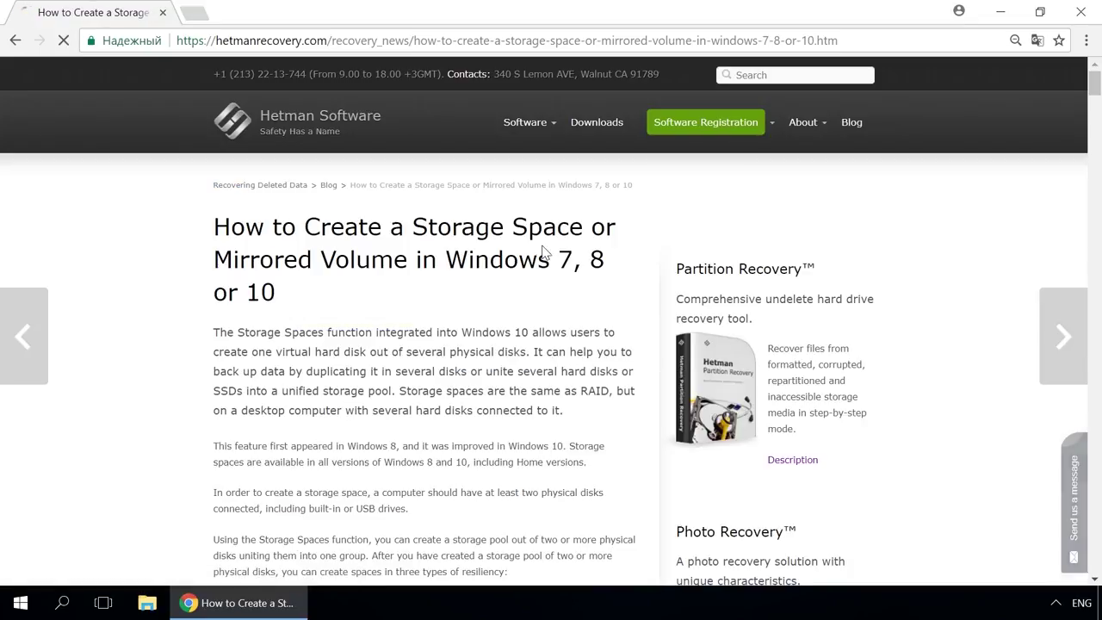
scroll(543, 251, down, 10)
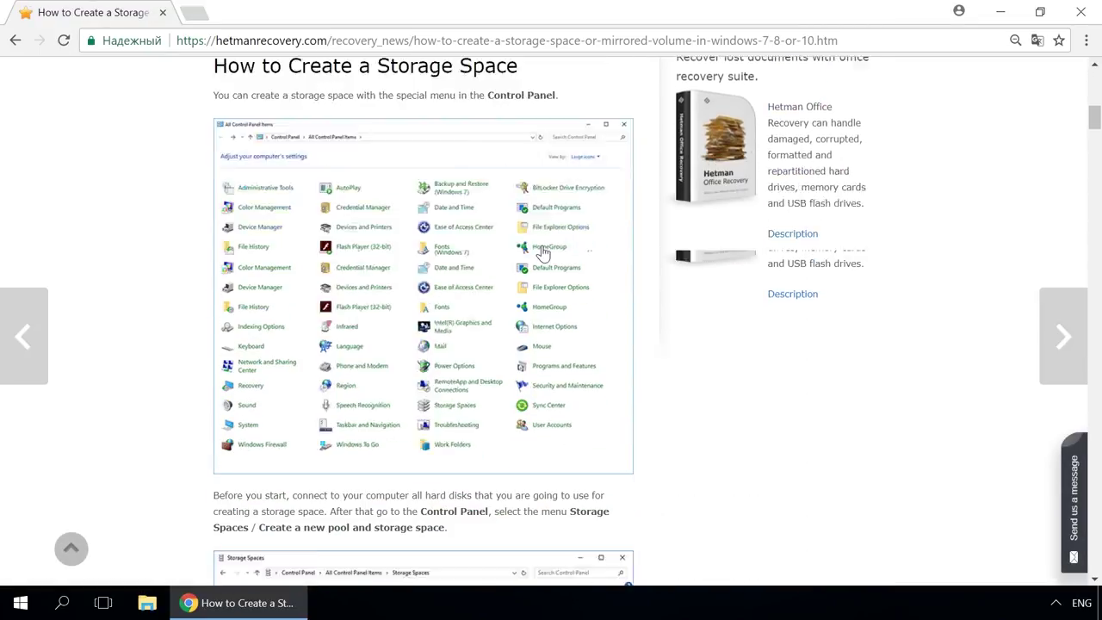
scroll(543, 251, down, 2)
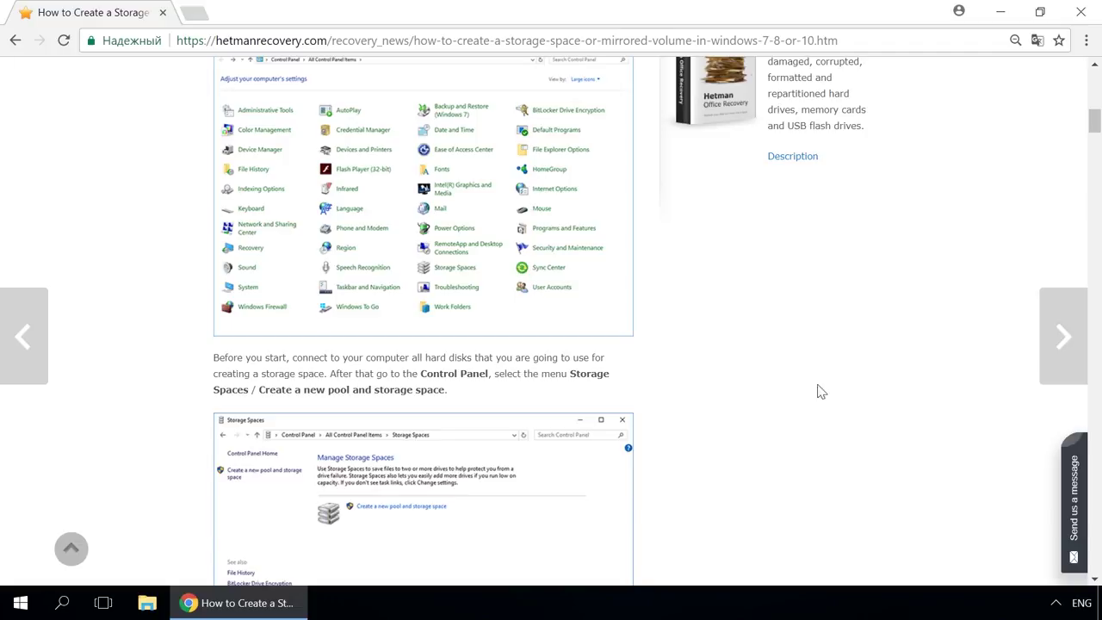
click(1075, 476)
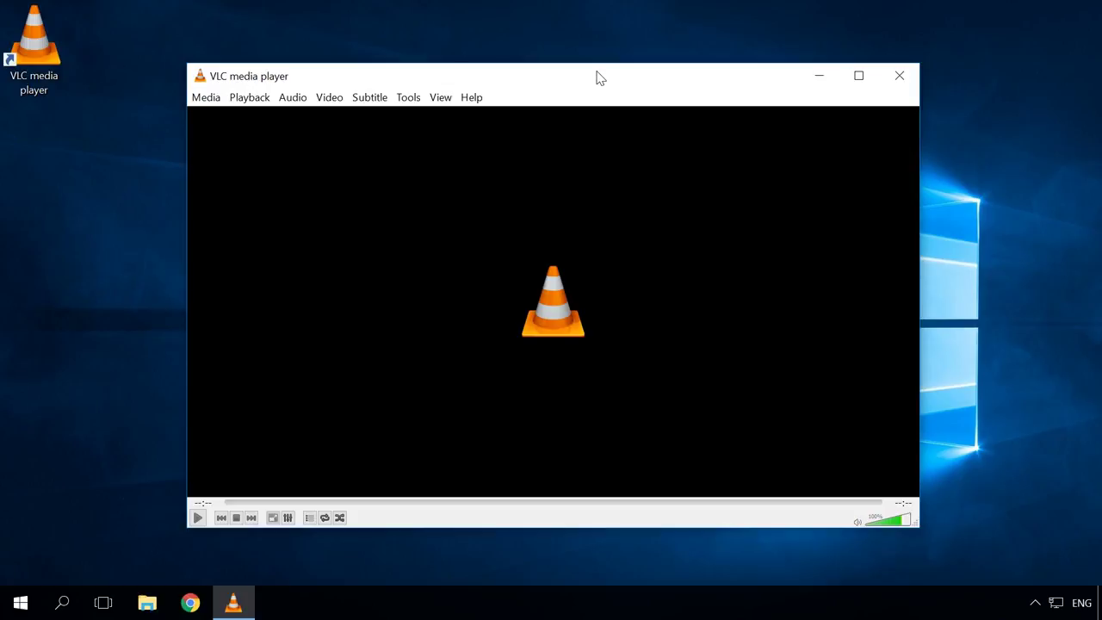
Add 343291949.mp4 from Documents as the Convert / Save source and continue to the conversion settings.
click(202, 100)
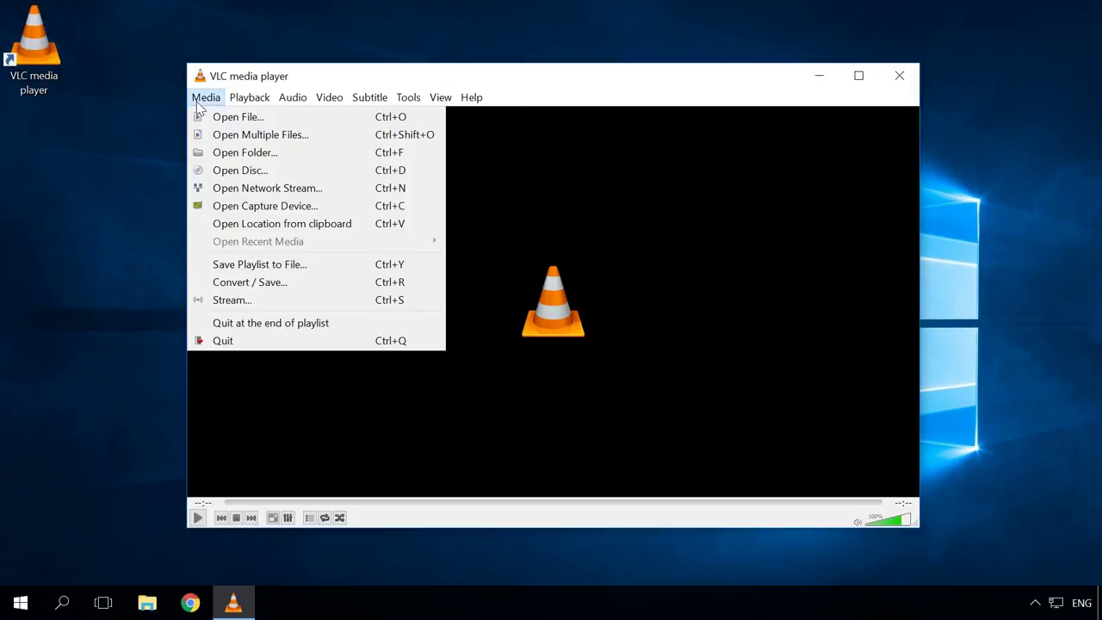
click(256, 284)
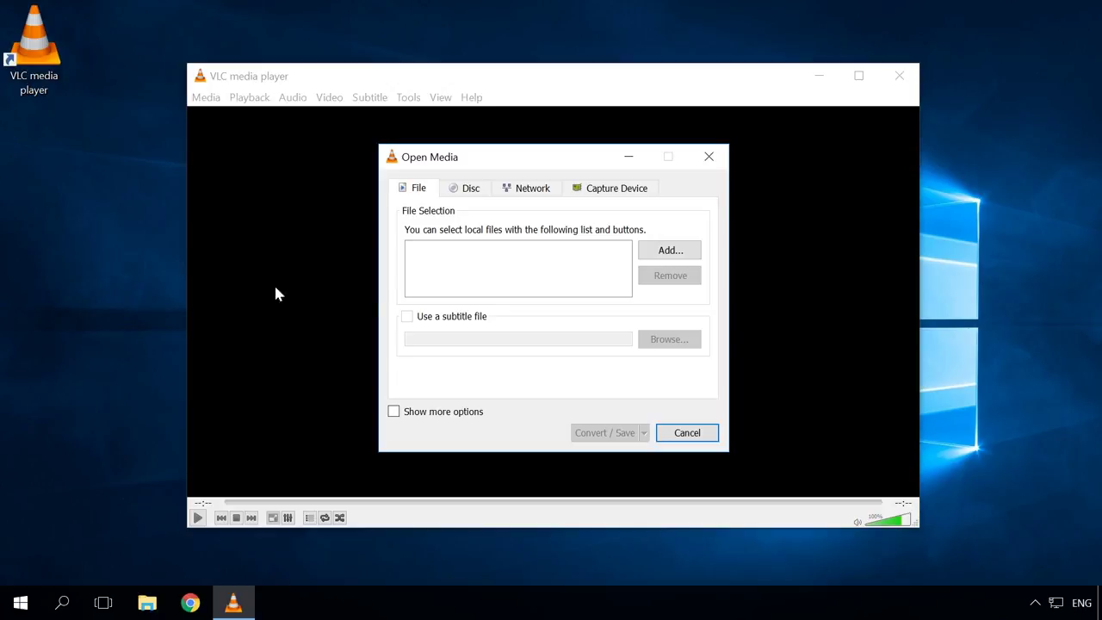
click(668, 255)
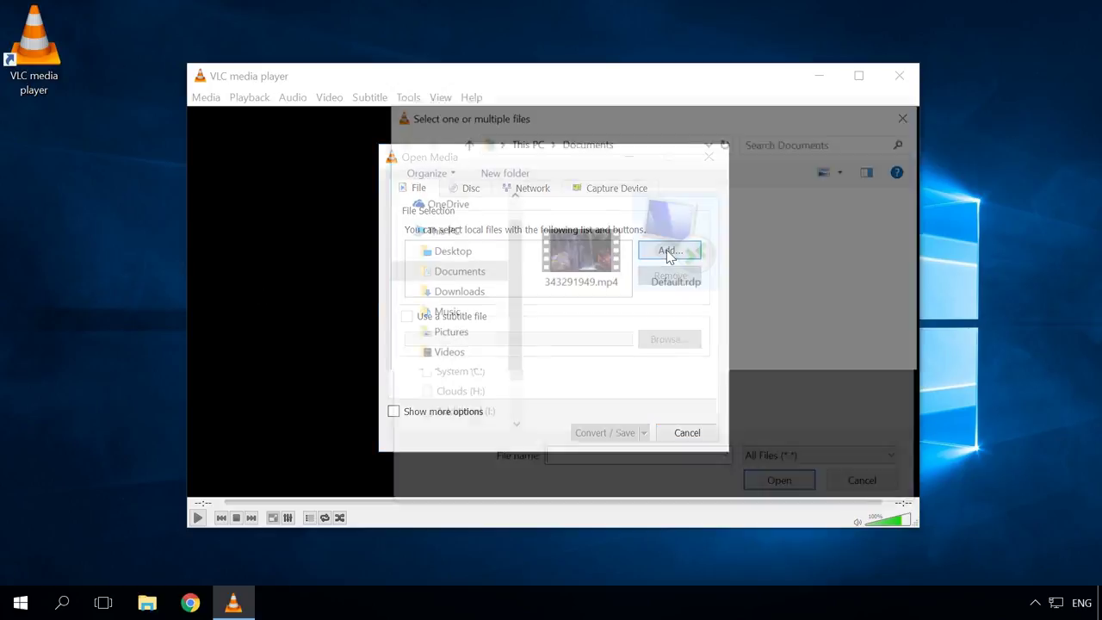
click(594, 254)
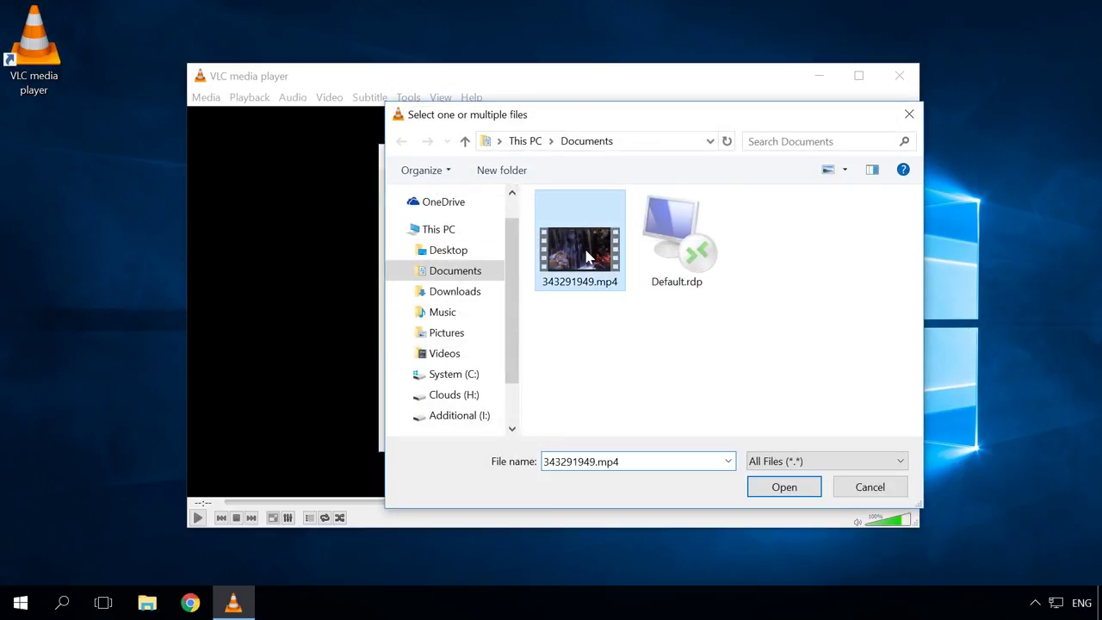
click(762, 491)
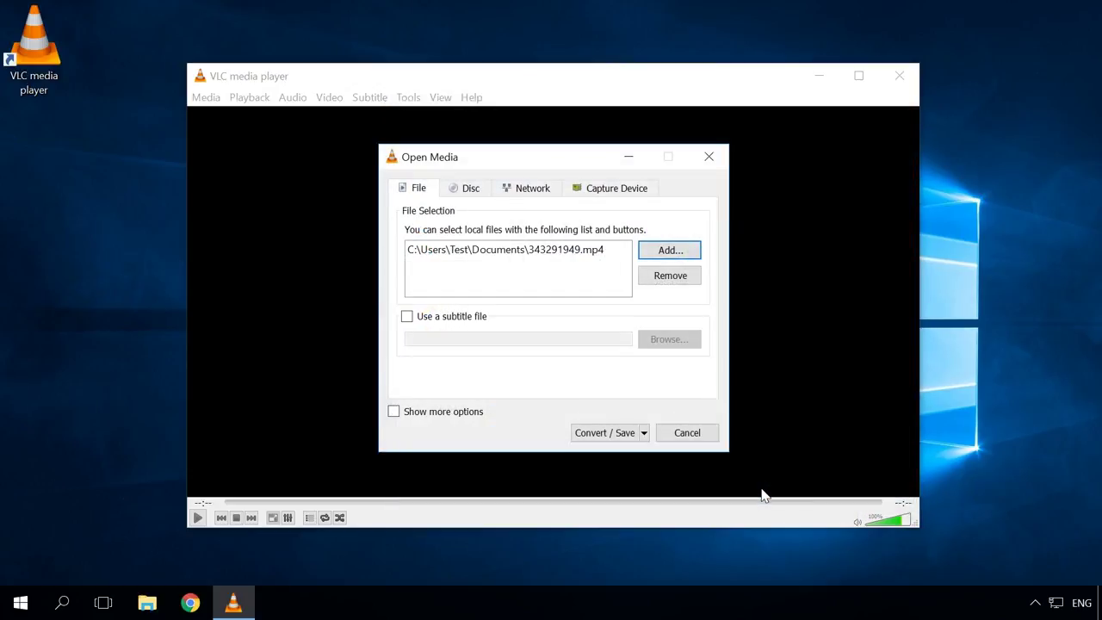
click(609, 432)
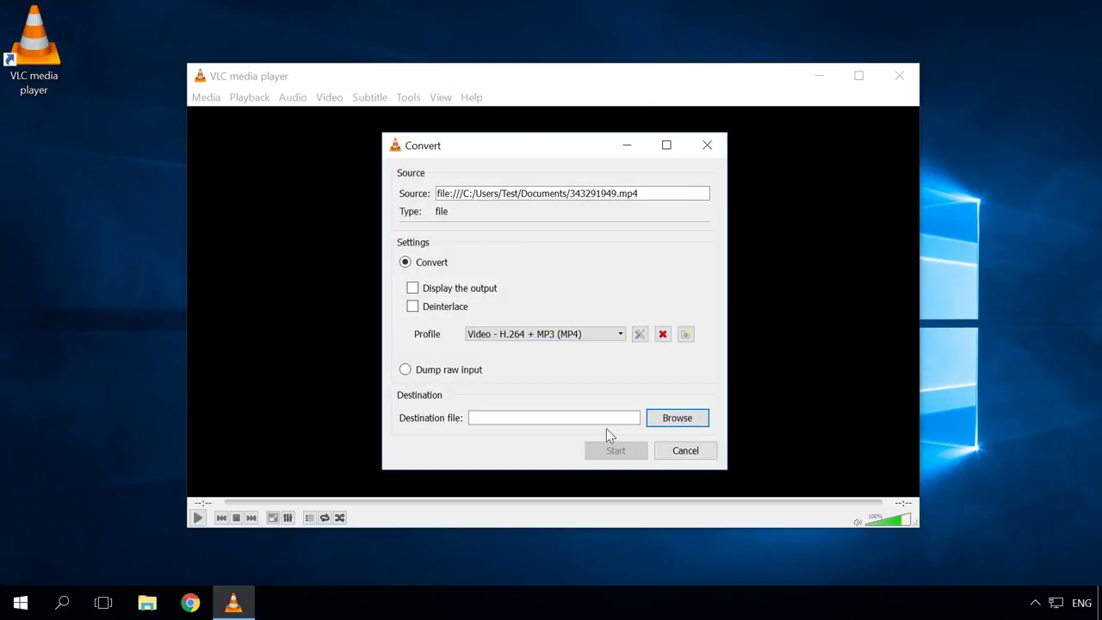
Review the Video - H.264 + MP3 (MP4) profile and its video and audio codec settings.
click(546, 337)
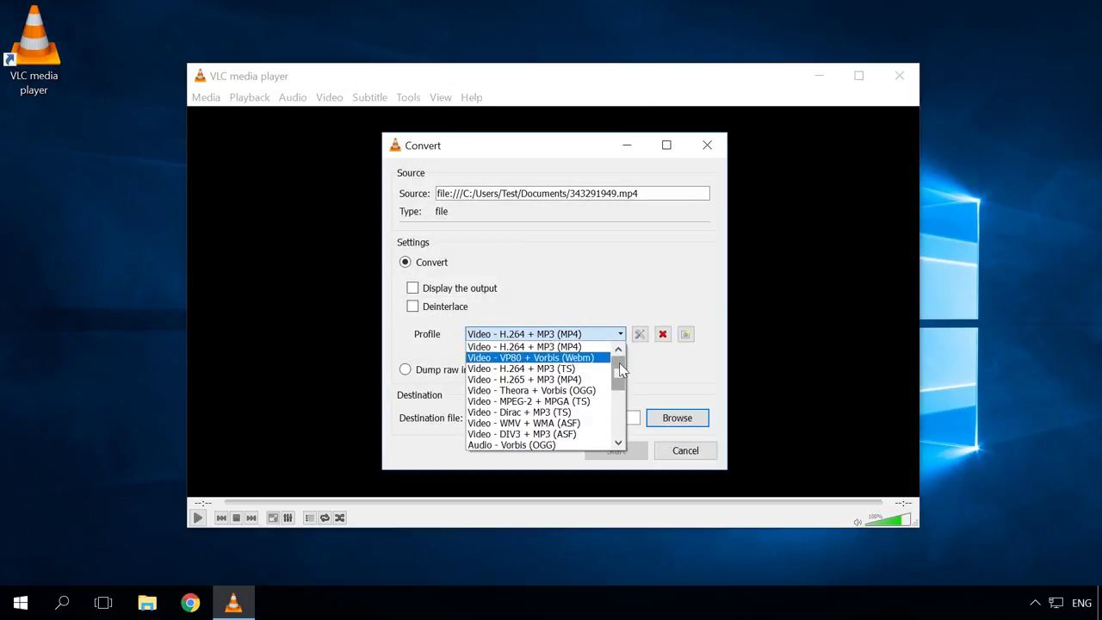
drag(620, 365, 620, 429)
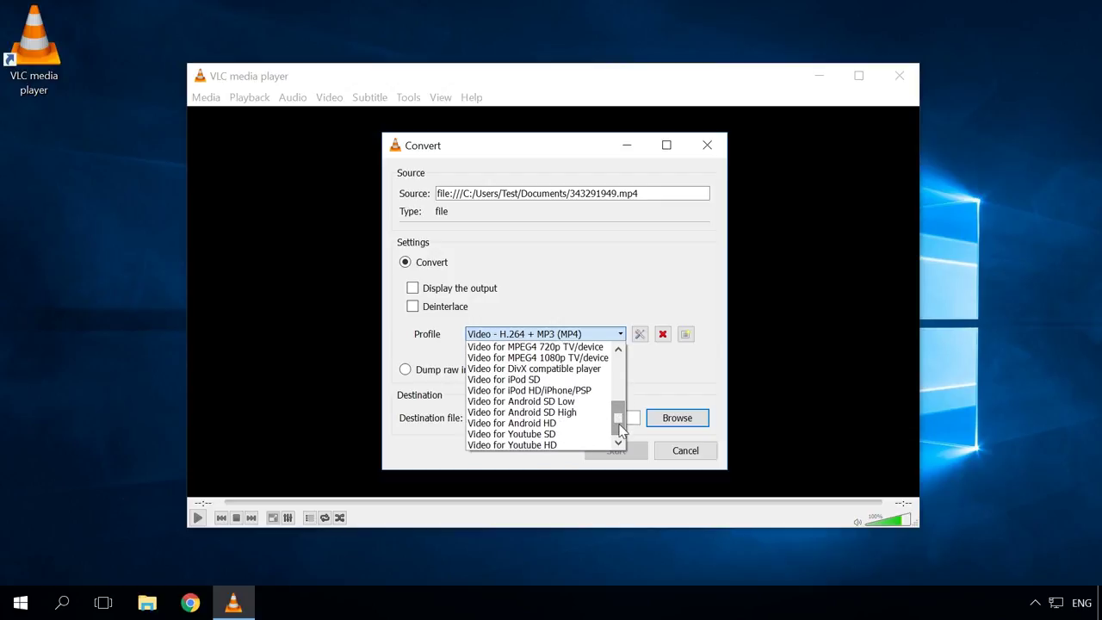
click(679, 387)
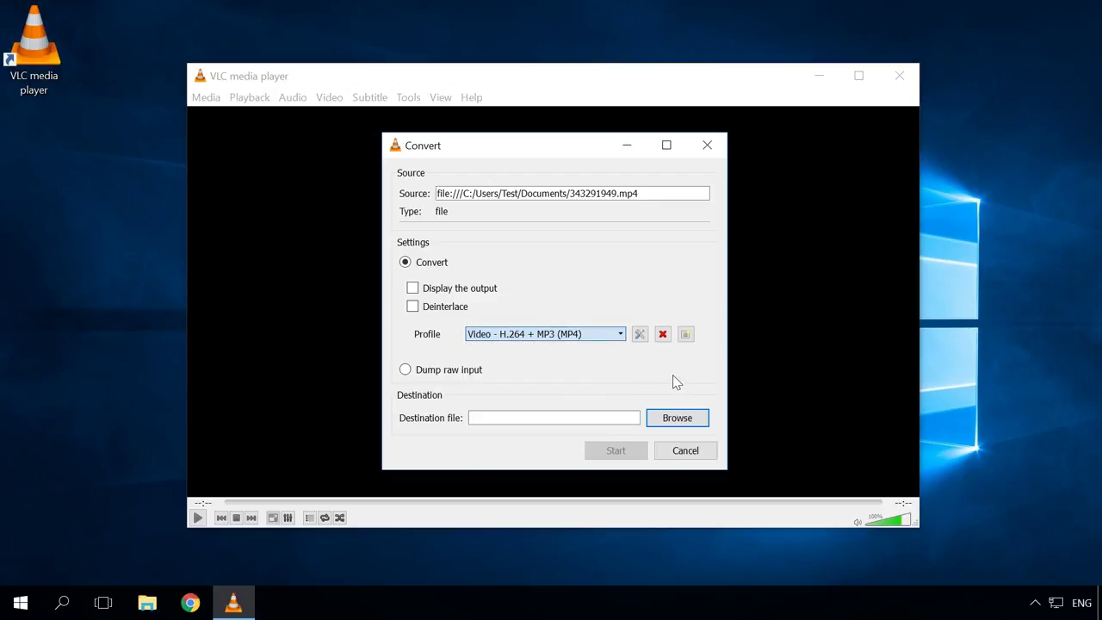
click(640, 334)
click(508, 228)
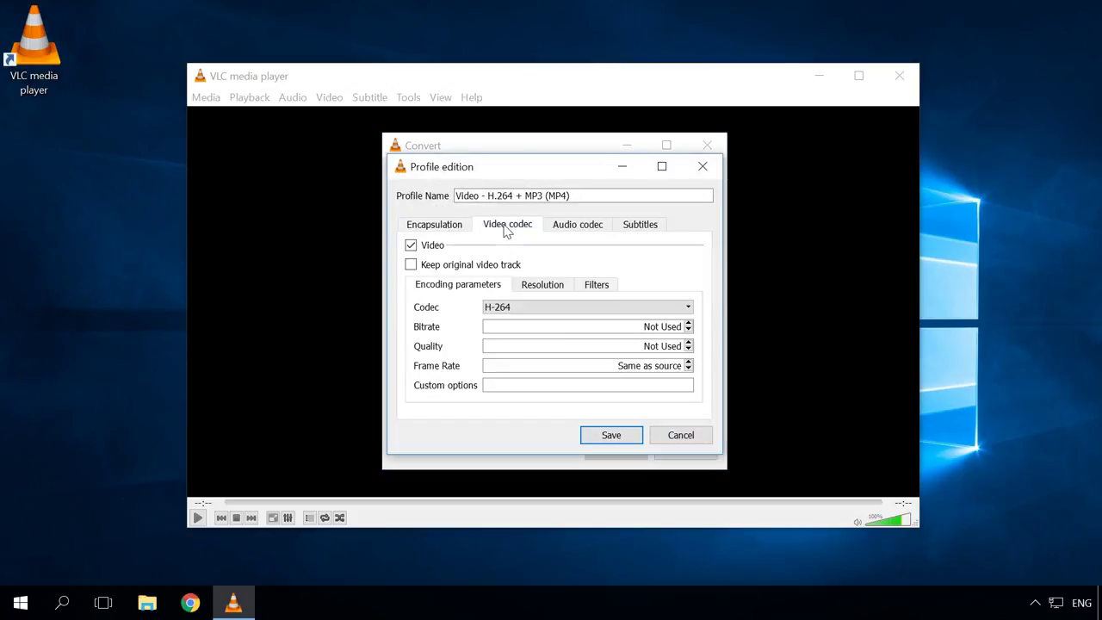
click(568, 227)
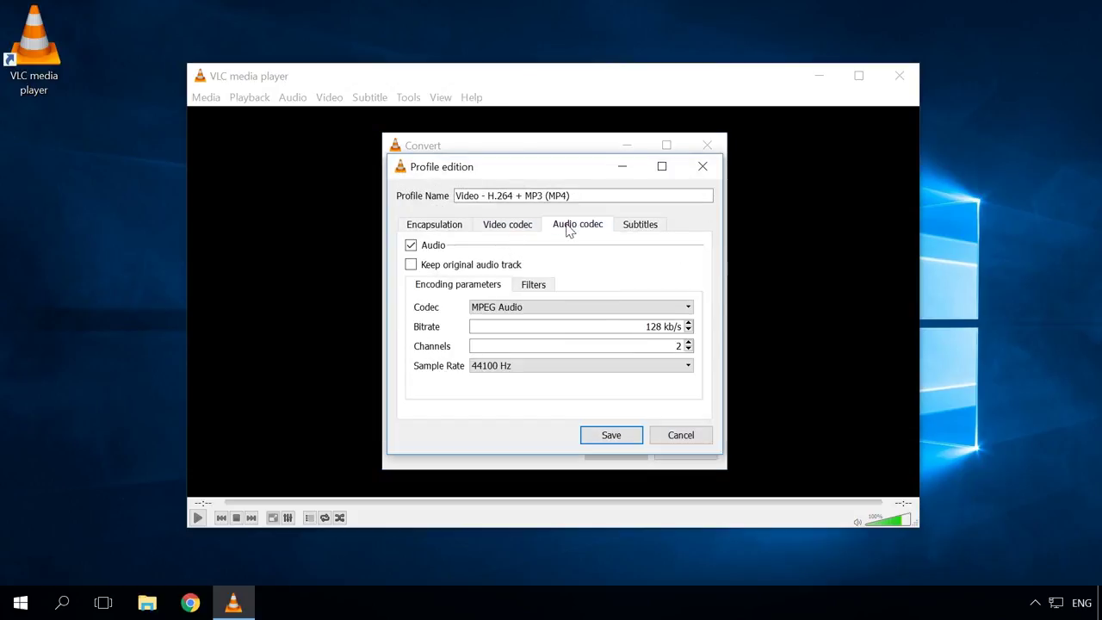
click(611, 435)
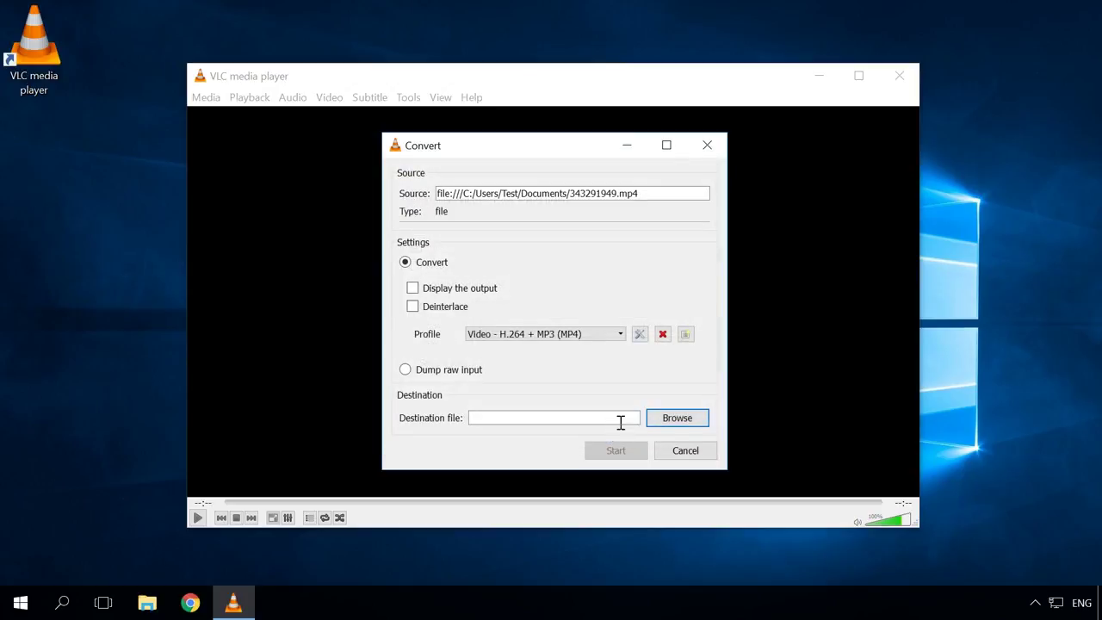
Set the output to 1.mp4 on the Desktop and start the conversion.
click(671, 427)
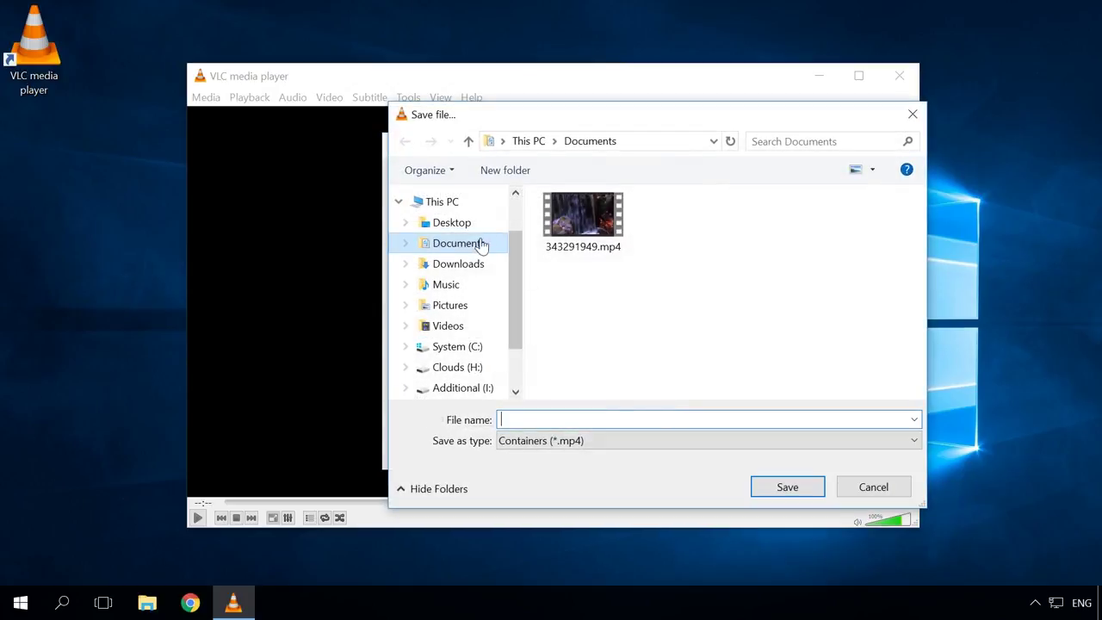
click(452, 222)
click(531, 419)
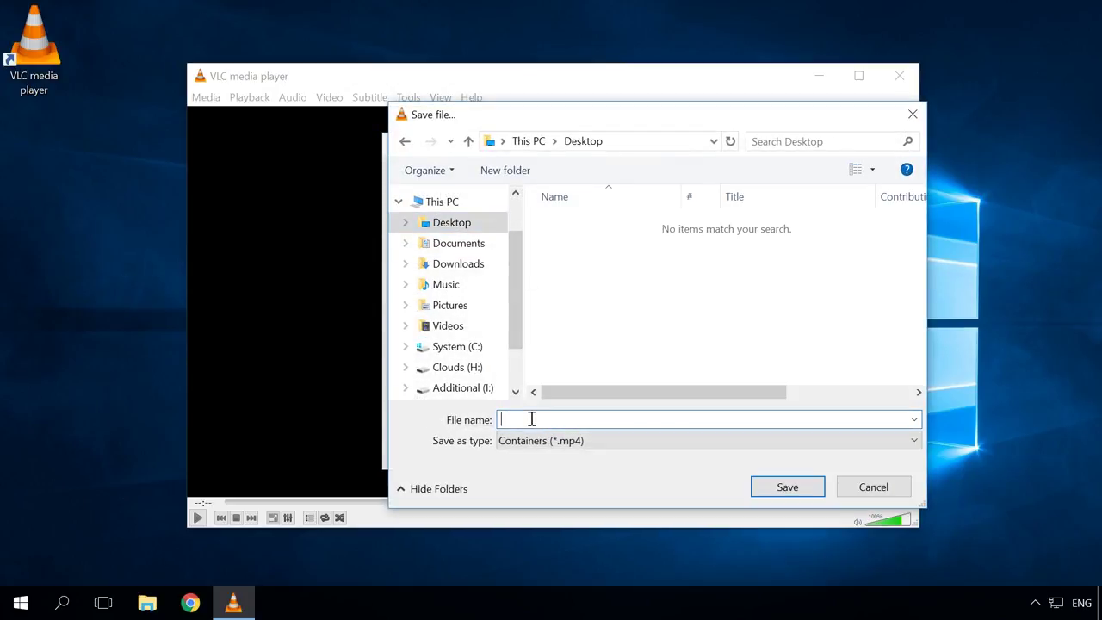
text(1)
click(787, 487)
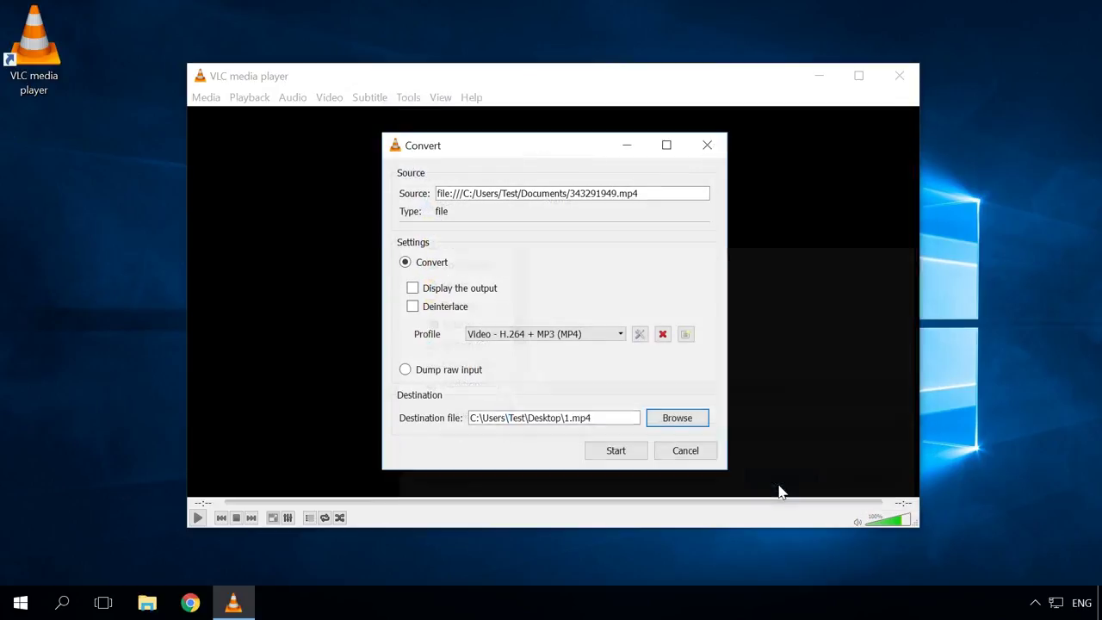
click(612, 453)
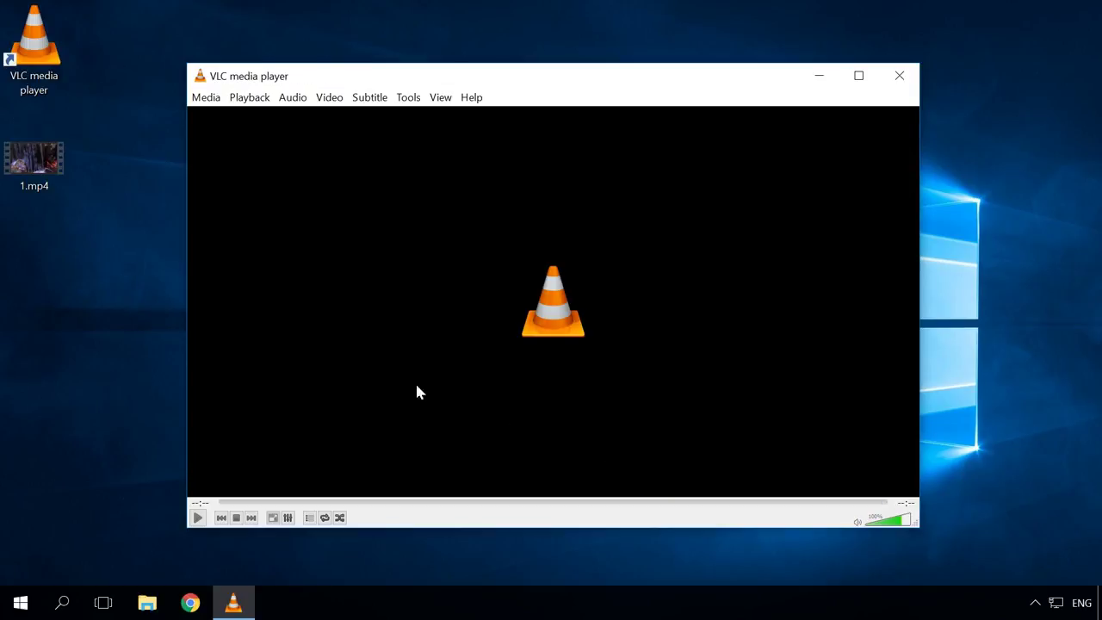
Play 1.mp4 by dropping it onto VLC and move the window to the screen top.
drag(17, 170, 373, 270)
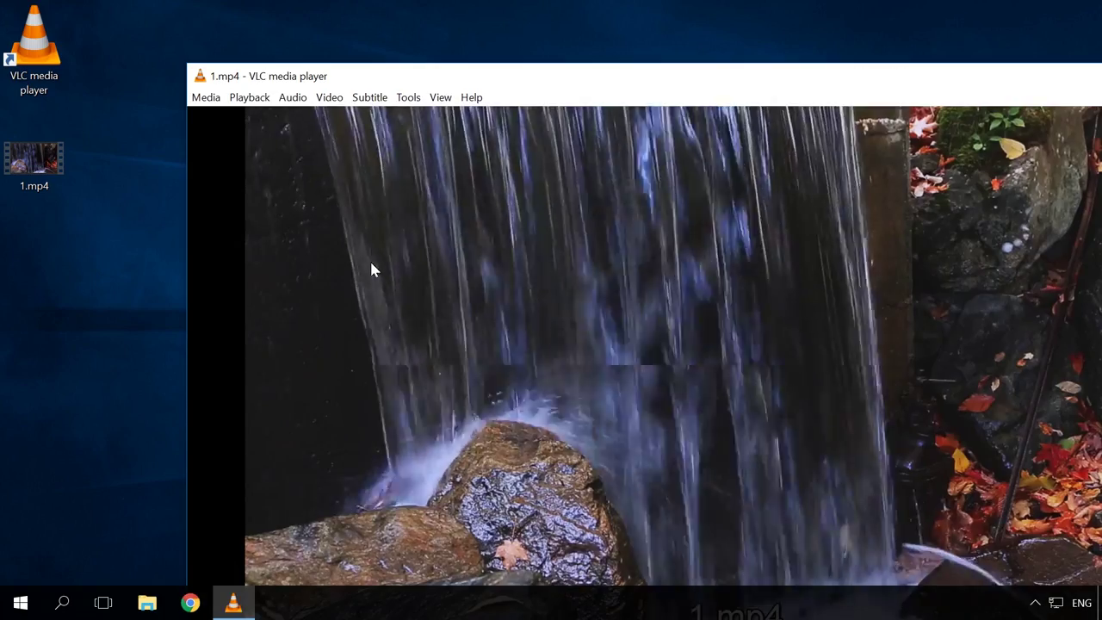
drag(450, 83, 271, 0)
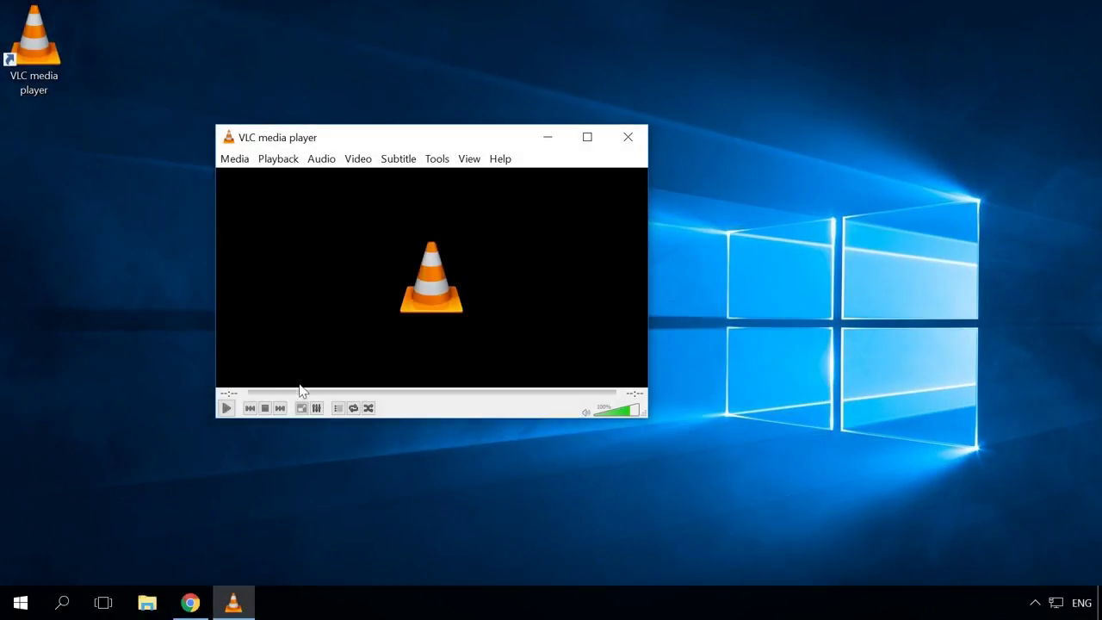
Open the Network Stream dialog and copy the YouTube video's address from Chrome.
click(236, 160)
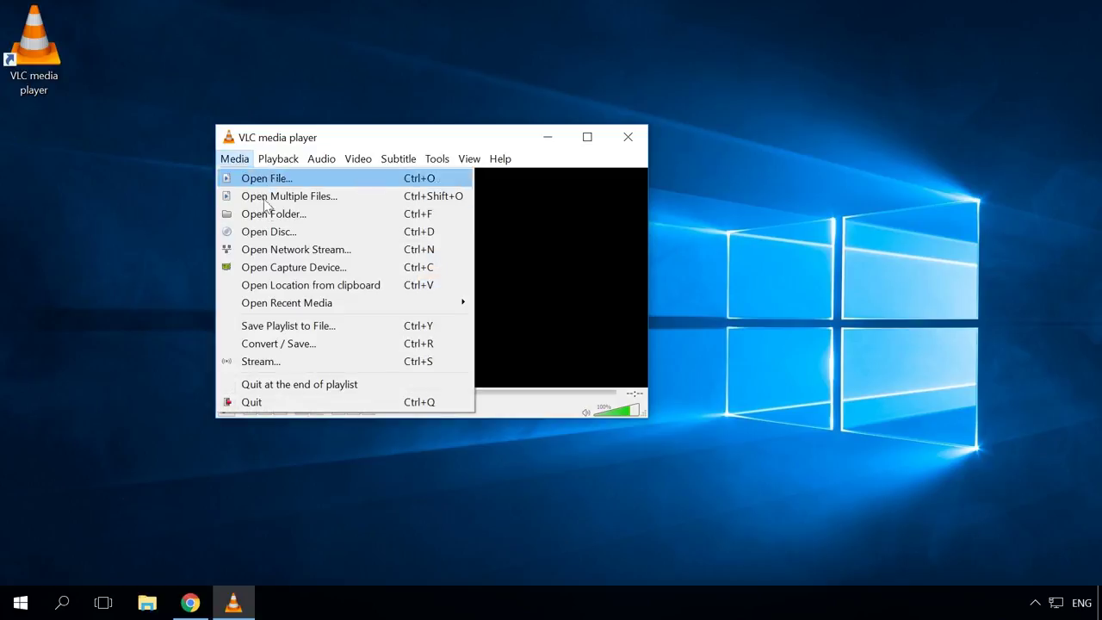
click(287, 252)
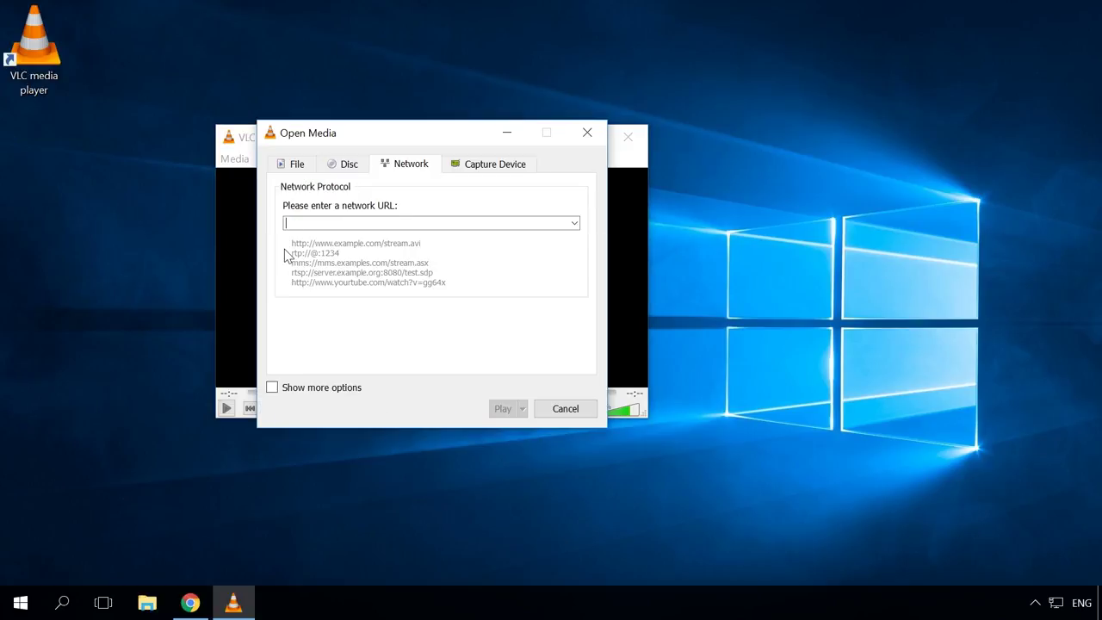
click(191, 603)
click(319, 39)
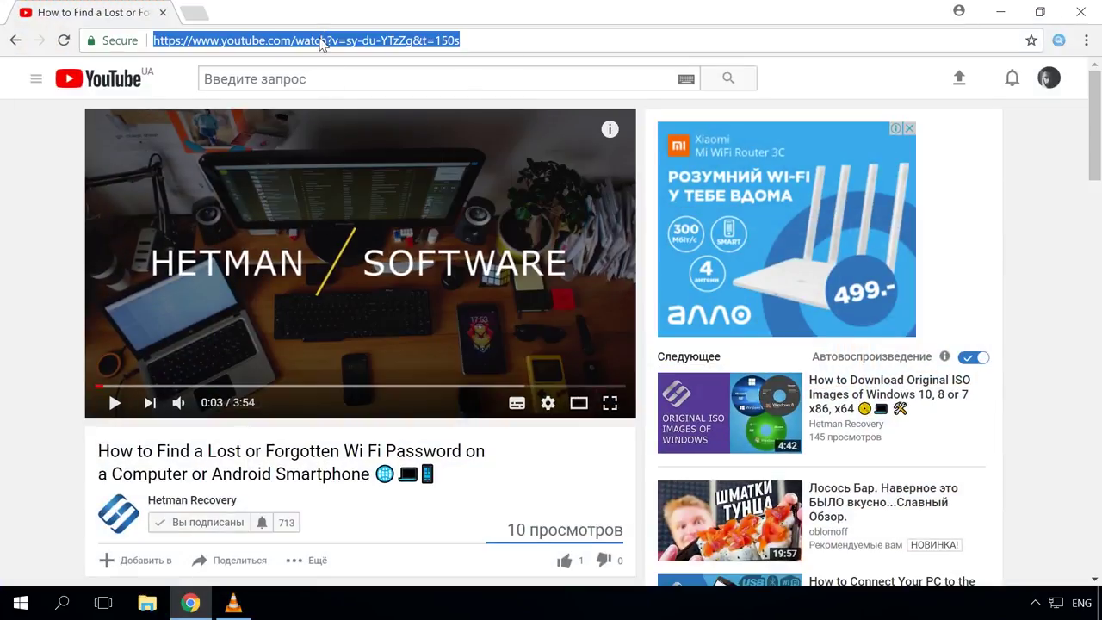
right_click(320, 39)
click(349, 101)
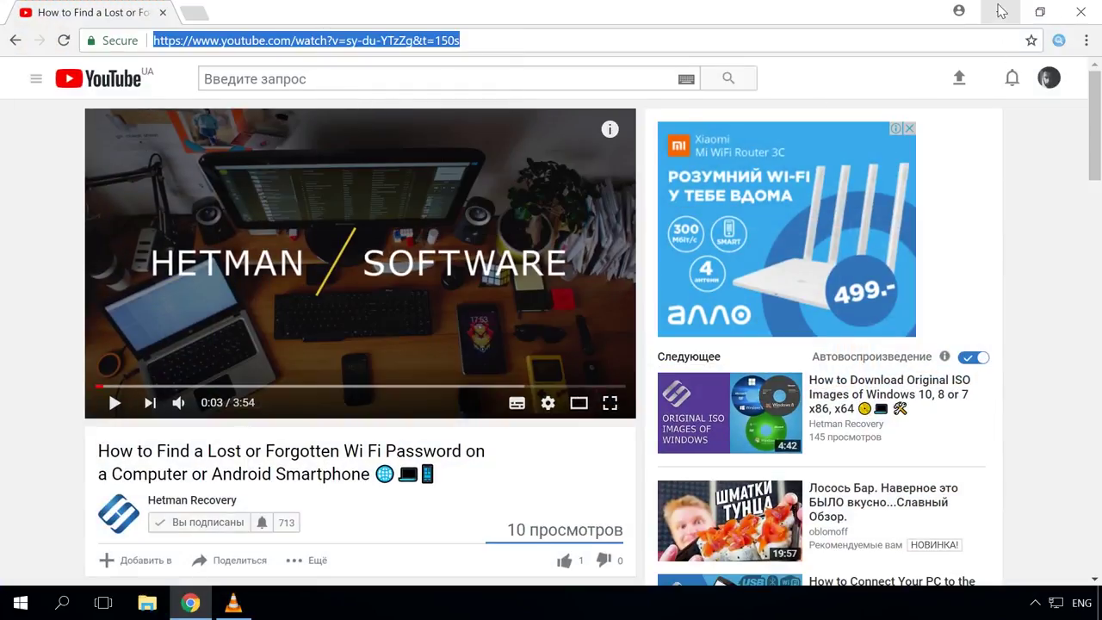
click(1001, 12)
Paste the YouTube address into the network URL field and play the stream.
click(415, 221)
right_click(415, 221)
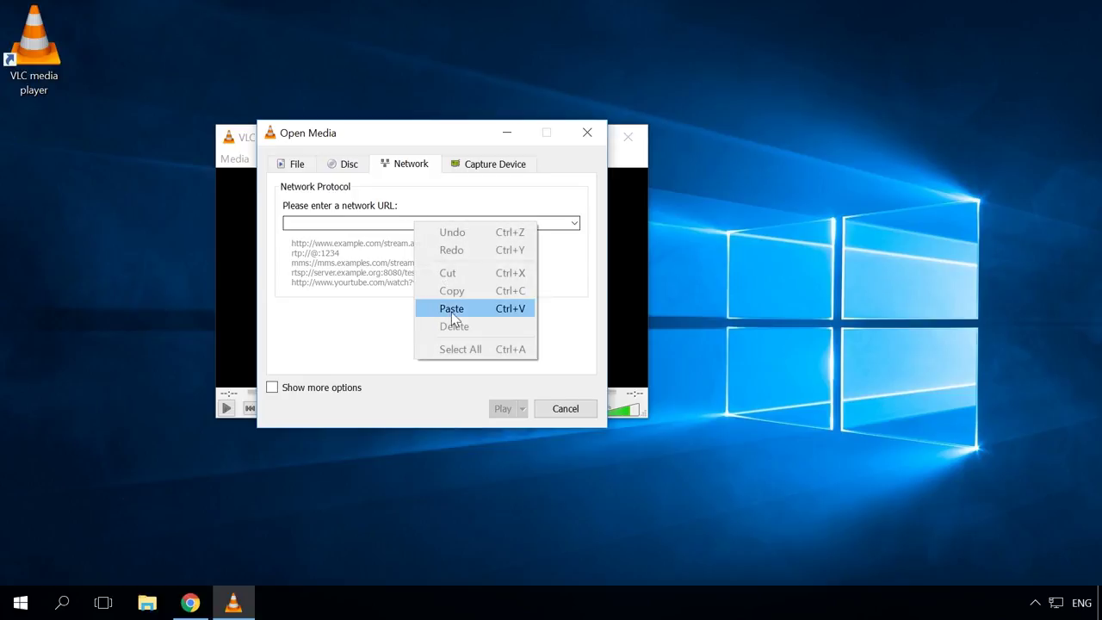
click(451, 306)
click(504, 409)
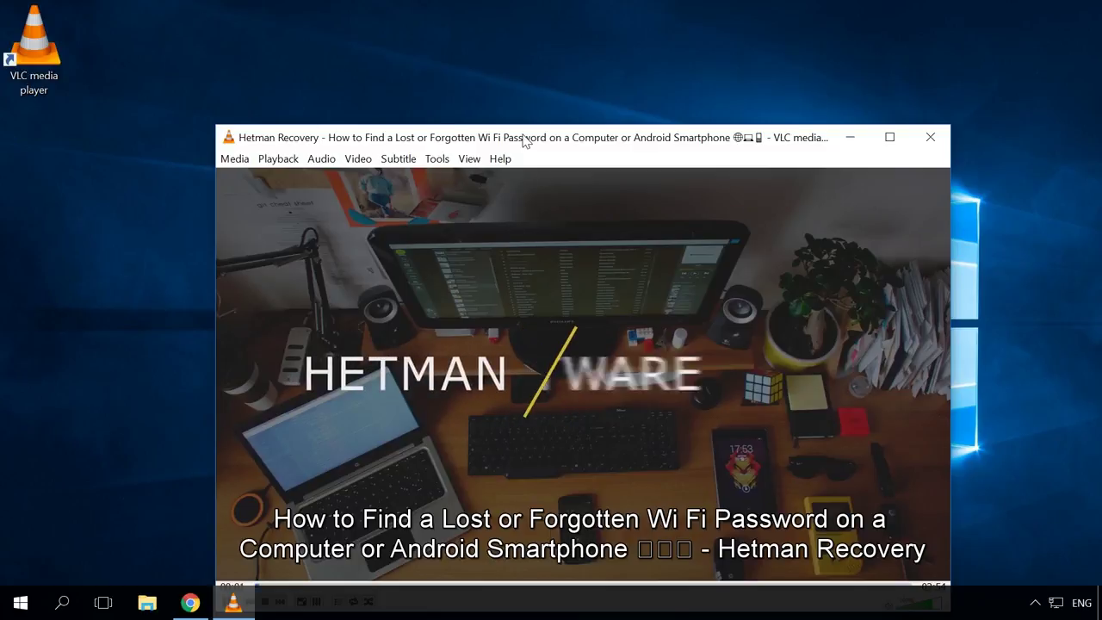
drag(524, 138, 456, 50)
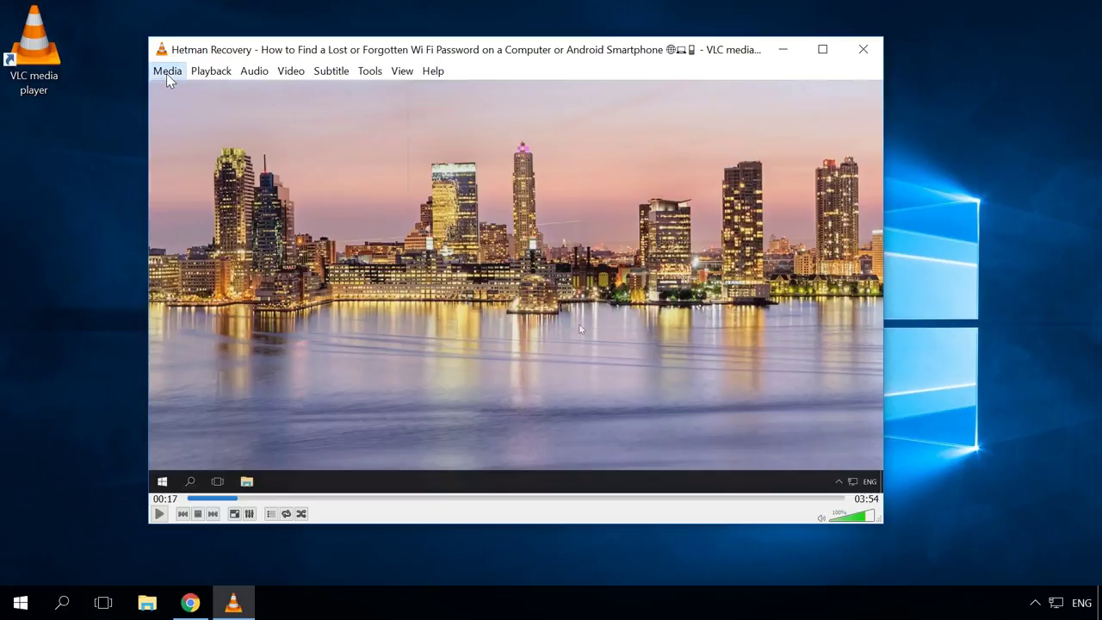
Convert the network stream to 1.mp4 on the Desktop via the Play dropdown's Convert option.
click(167, 73)
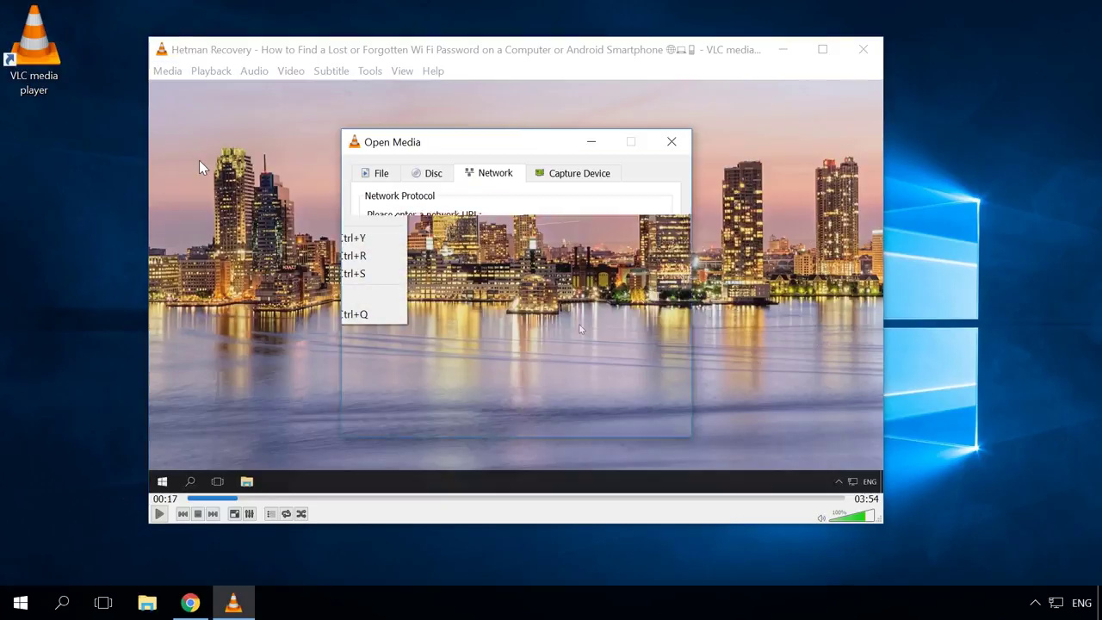
click(607, 417)
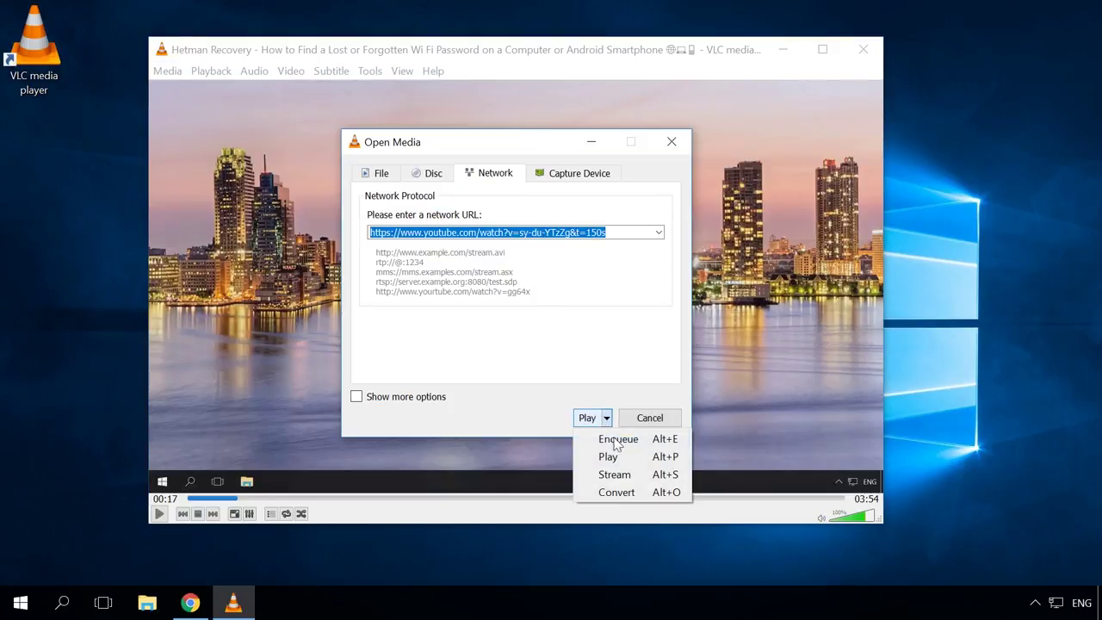
click(617, 493)
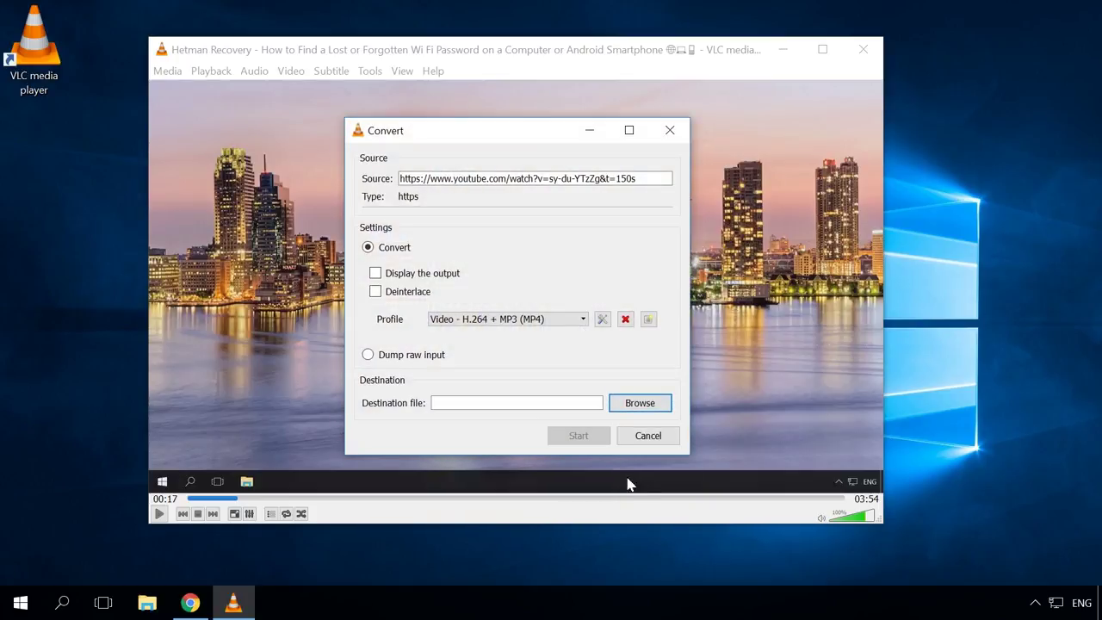
click(636, 403)
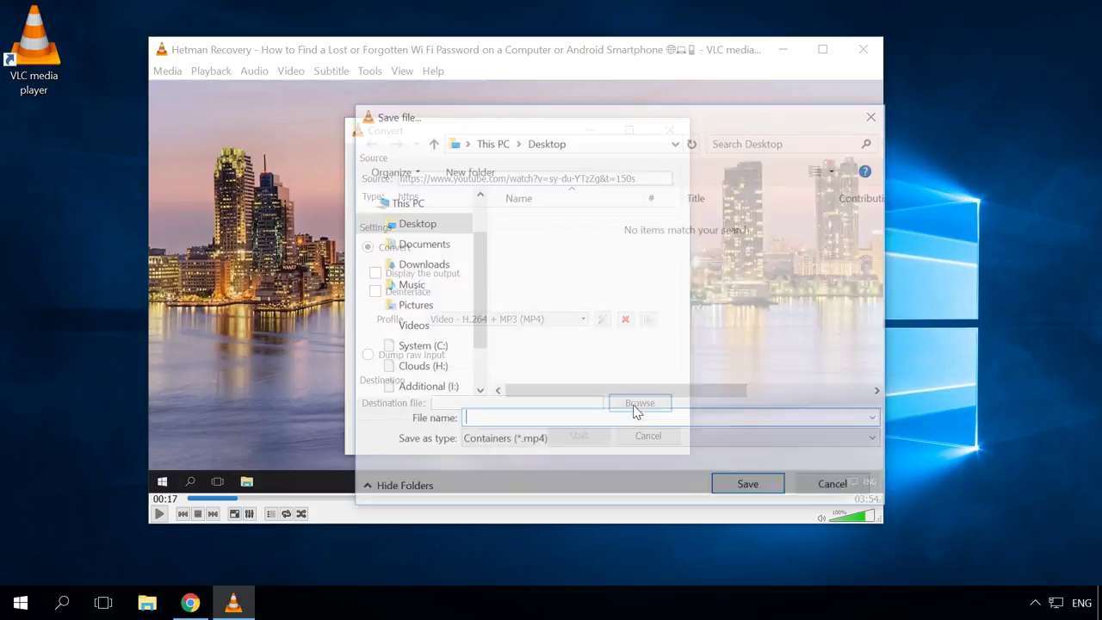
click(485, 421)
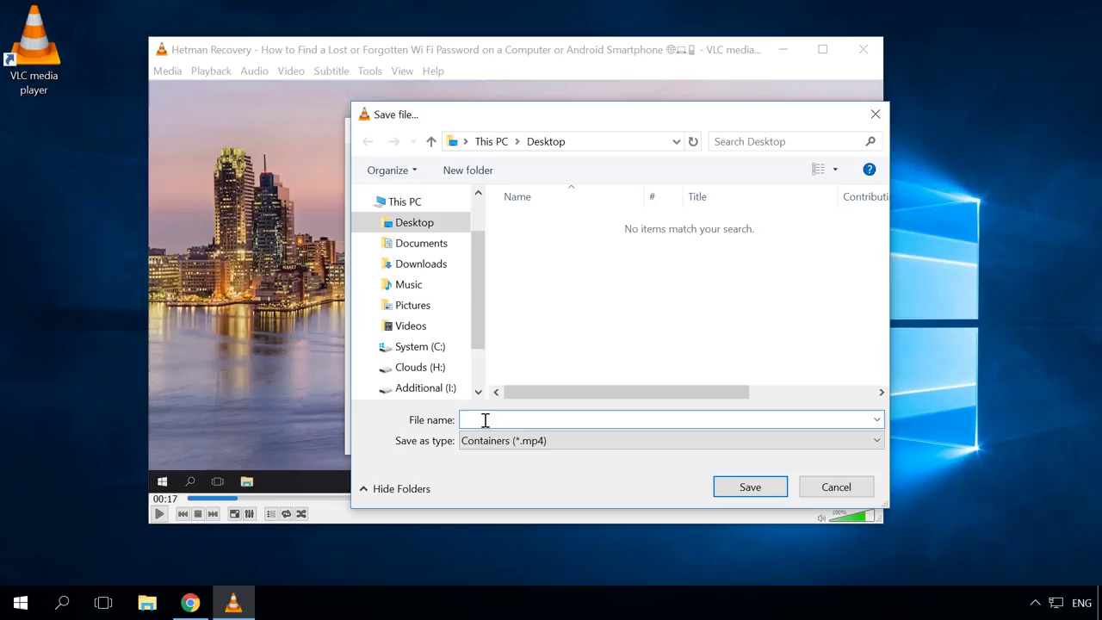
text(1)
click(749, 487)
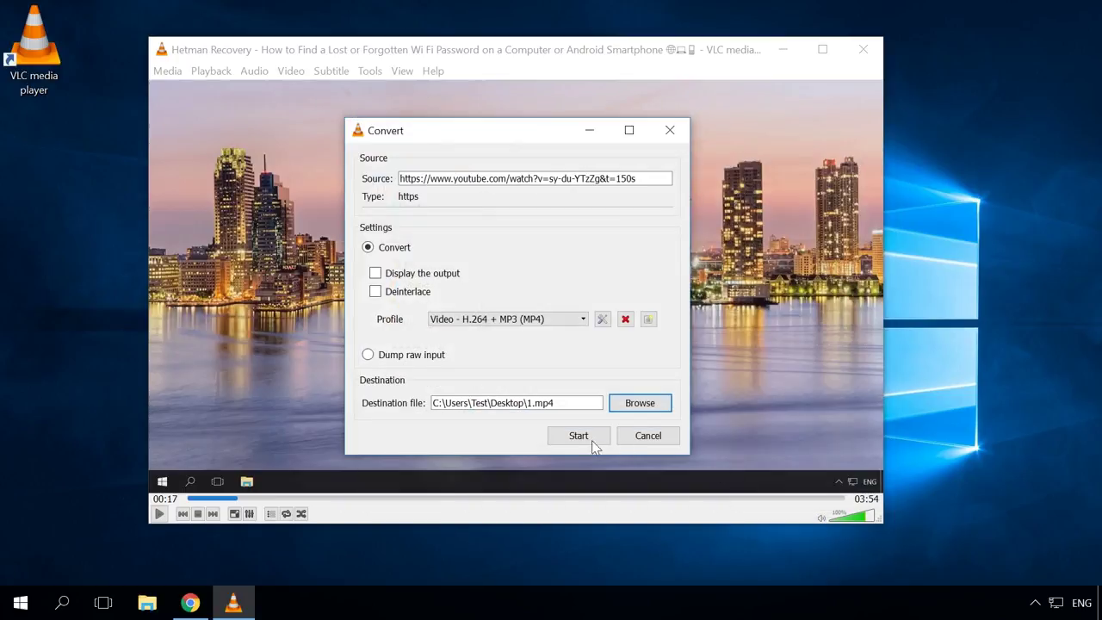
click(583, 439)
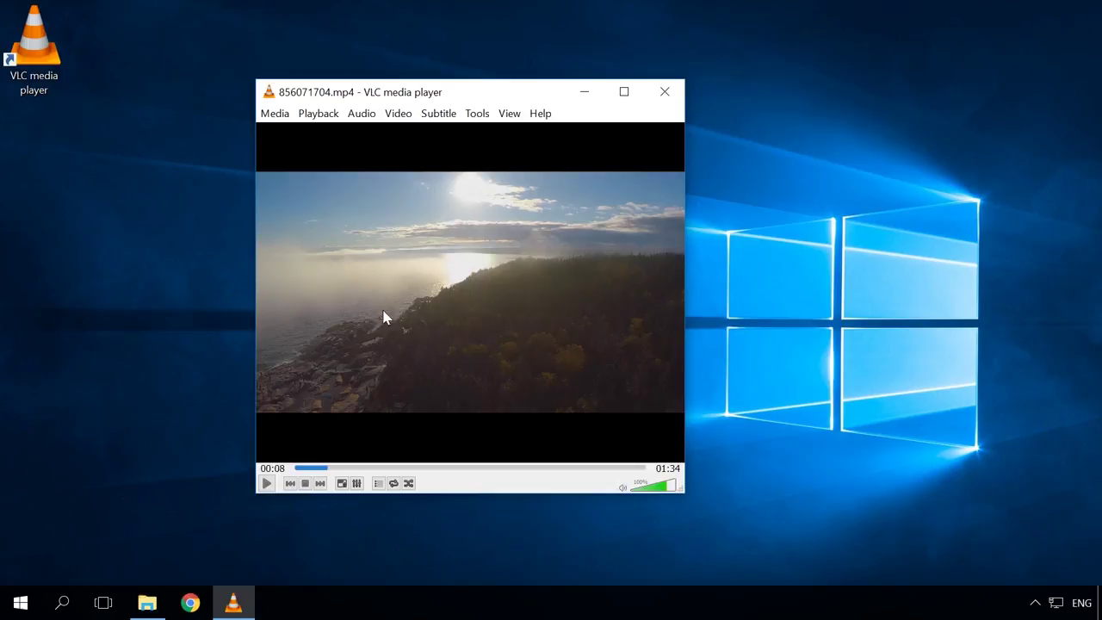
Resume the video and turn on View > Advanced Controls.
click(267, 485)
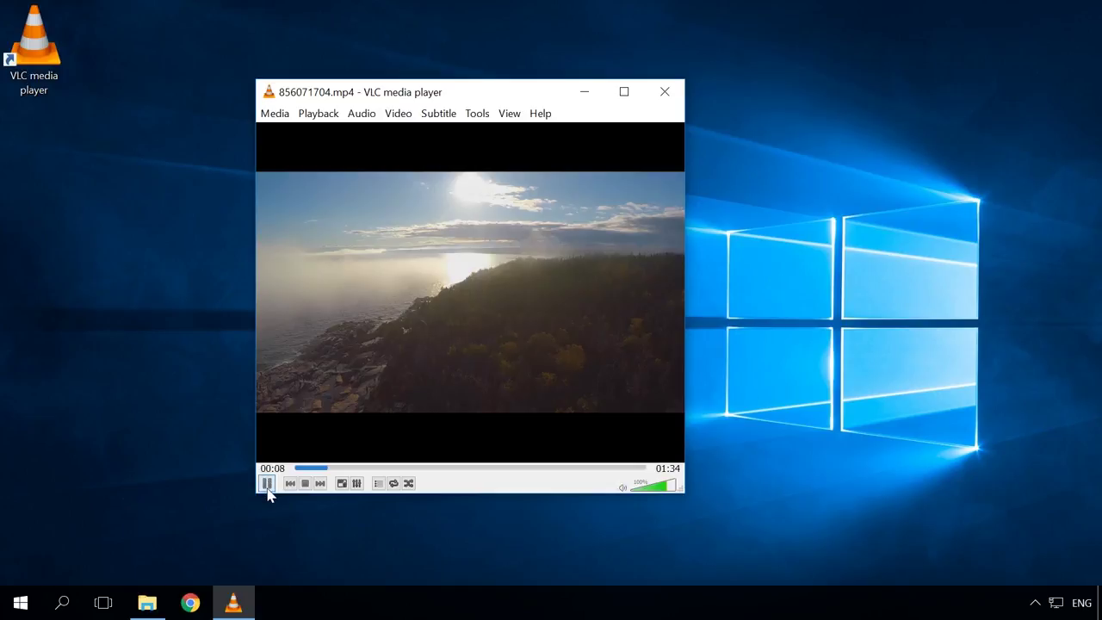
click(510, 112)
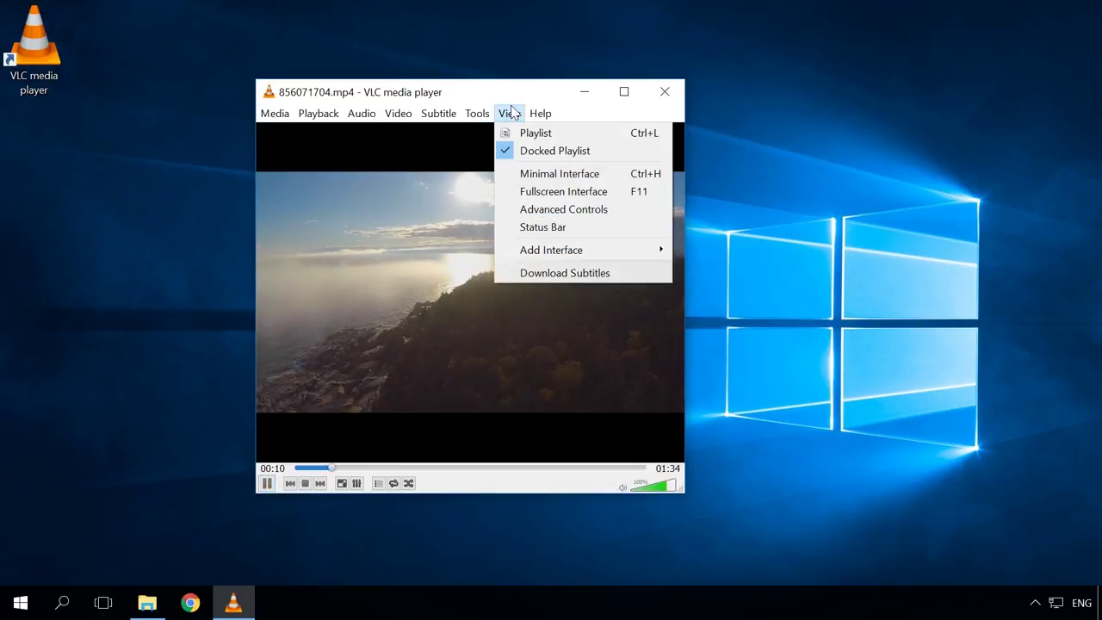
click(545, 205)
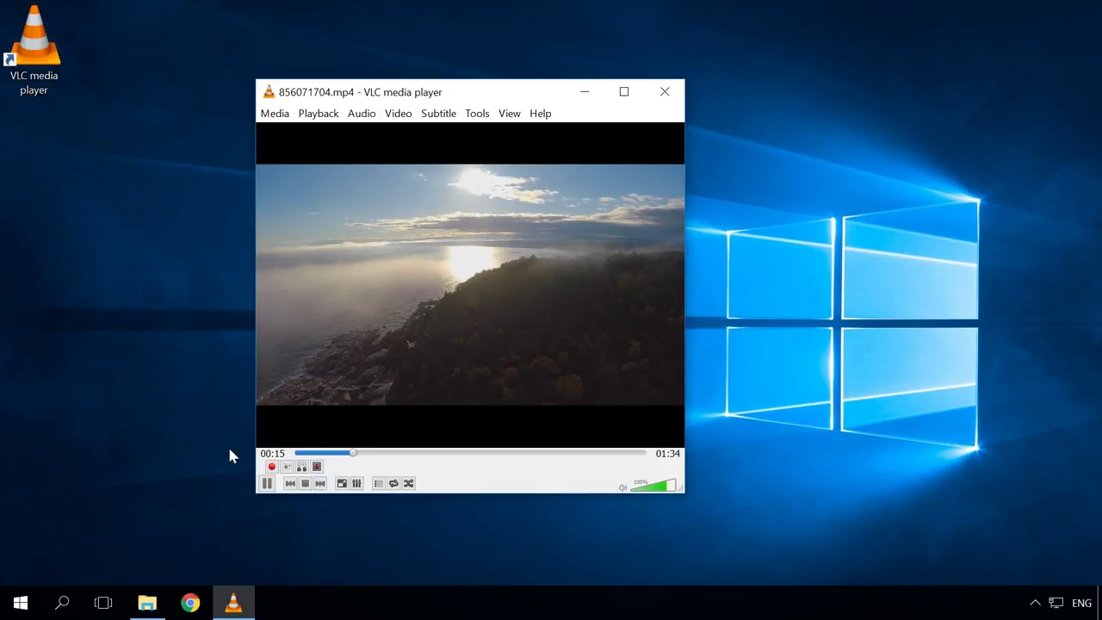
Record a clip of the playing video, then locate the recording in File Explorer.
click(272, 468)
click(306, 484)
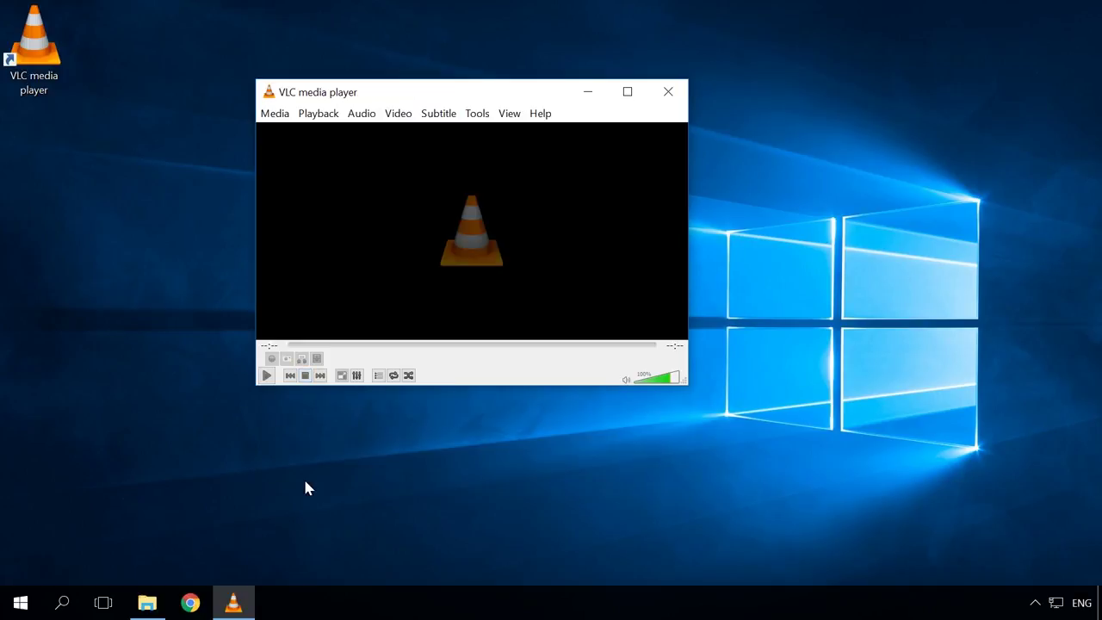
click(143, 605)
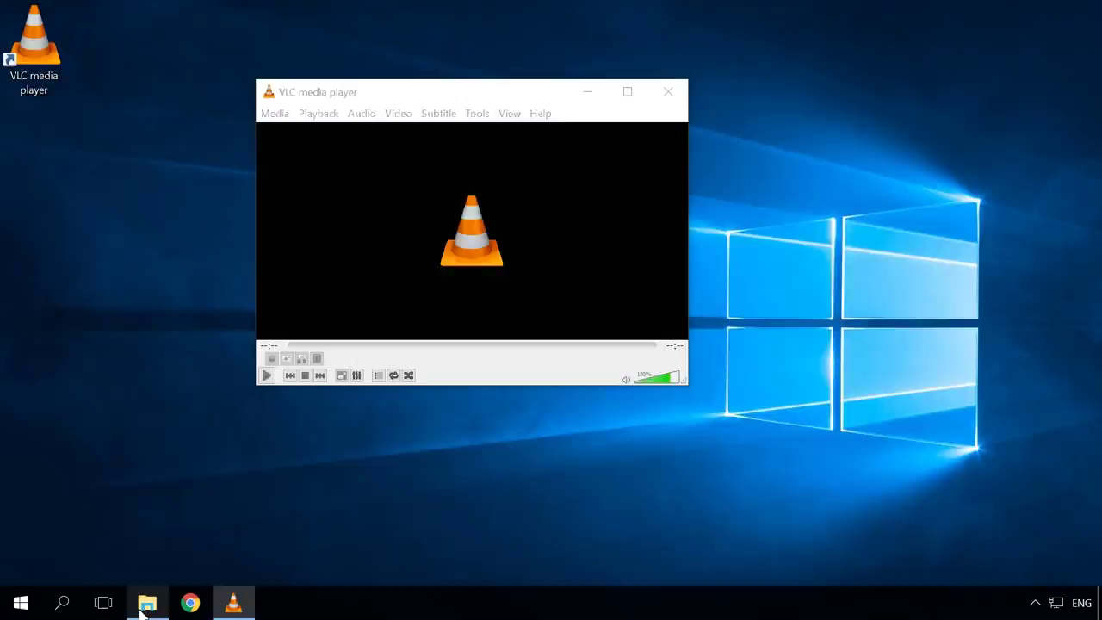
click(182, 161)
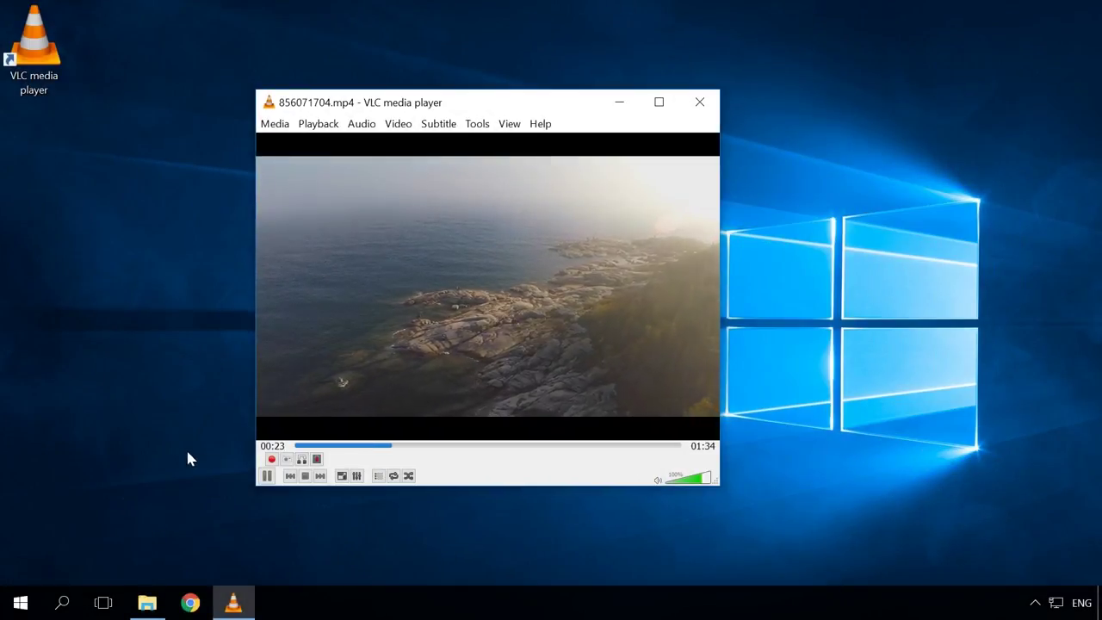
Take a snapshot of the current frame and select the new PNG in Pictures.
click(287, 460)
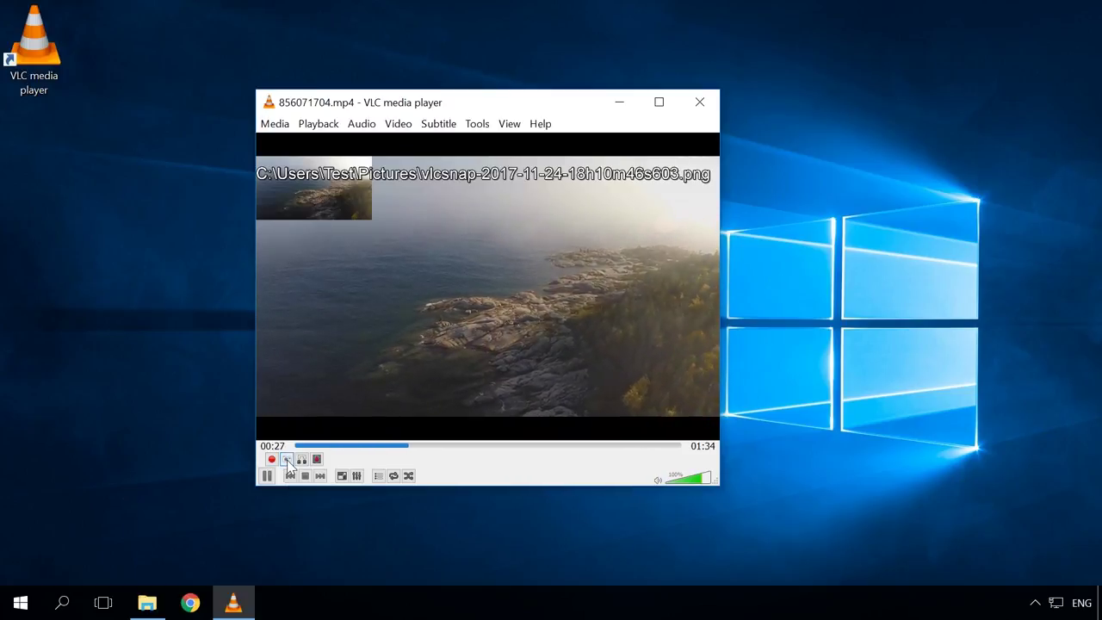
click(147, 603)
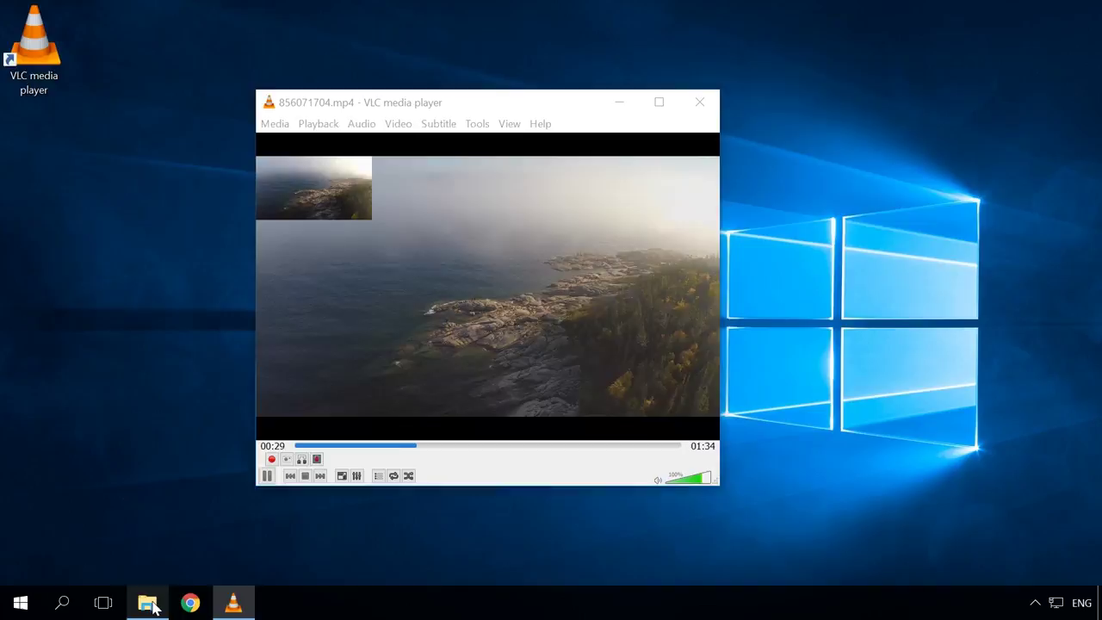
click(562, 157)
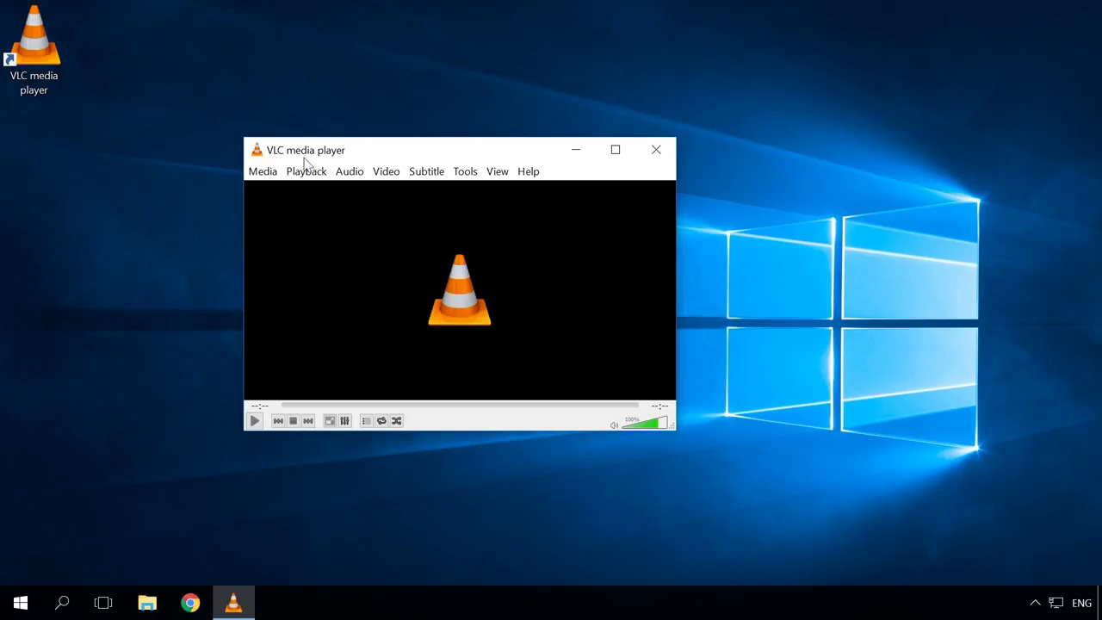
Set Convert / Save's Capture Device to Desktop mode at 30 f/s and continue.
click(274, 173)
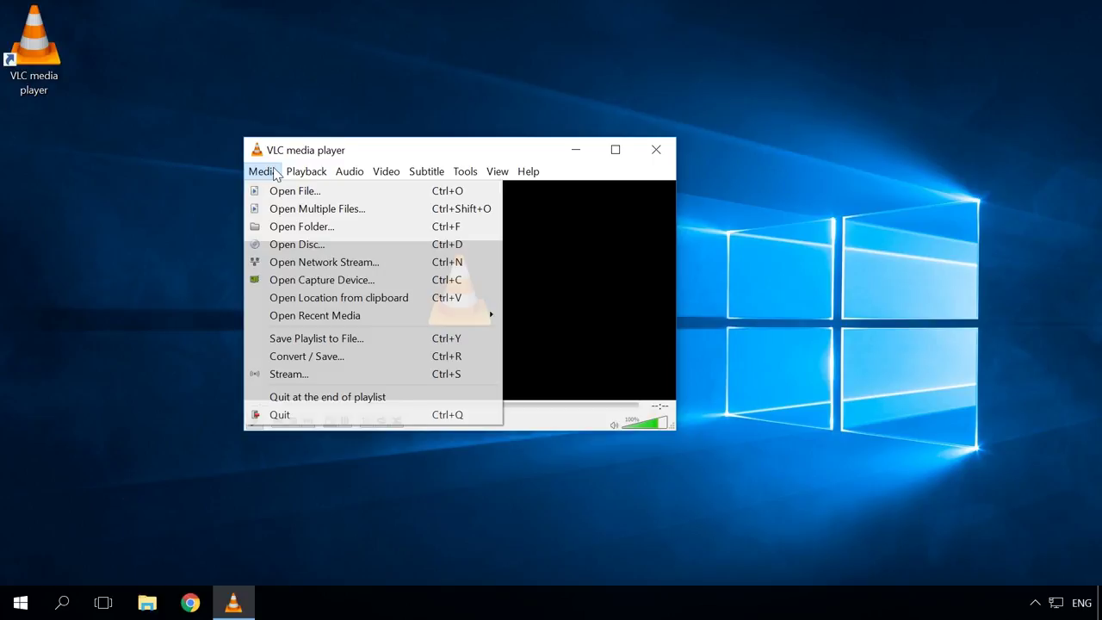
click(331, 356)
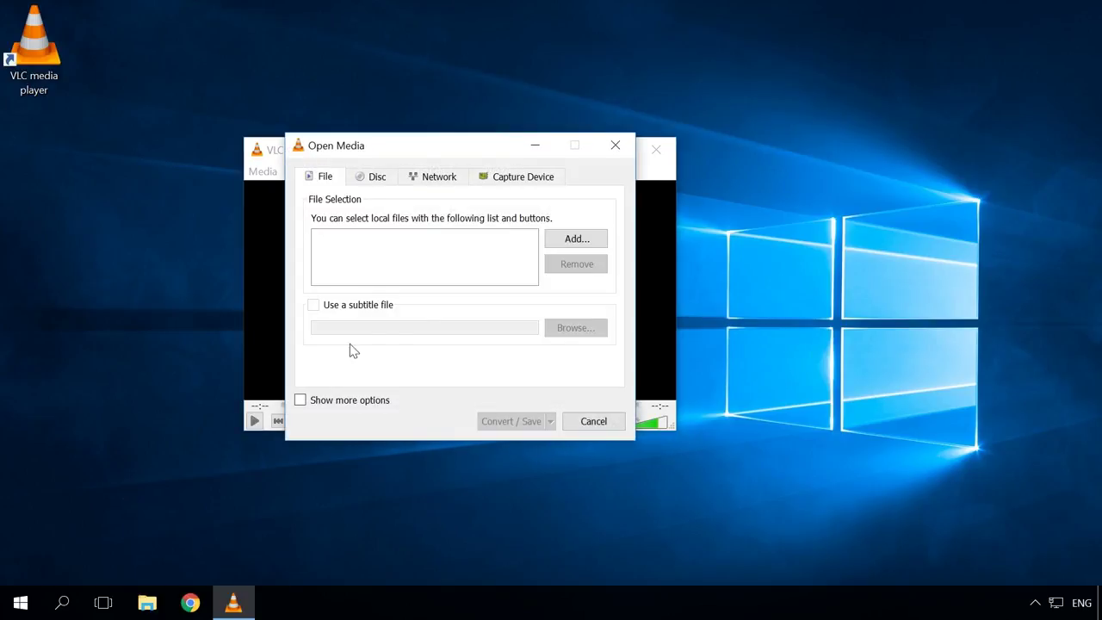
click(513, 183)
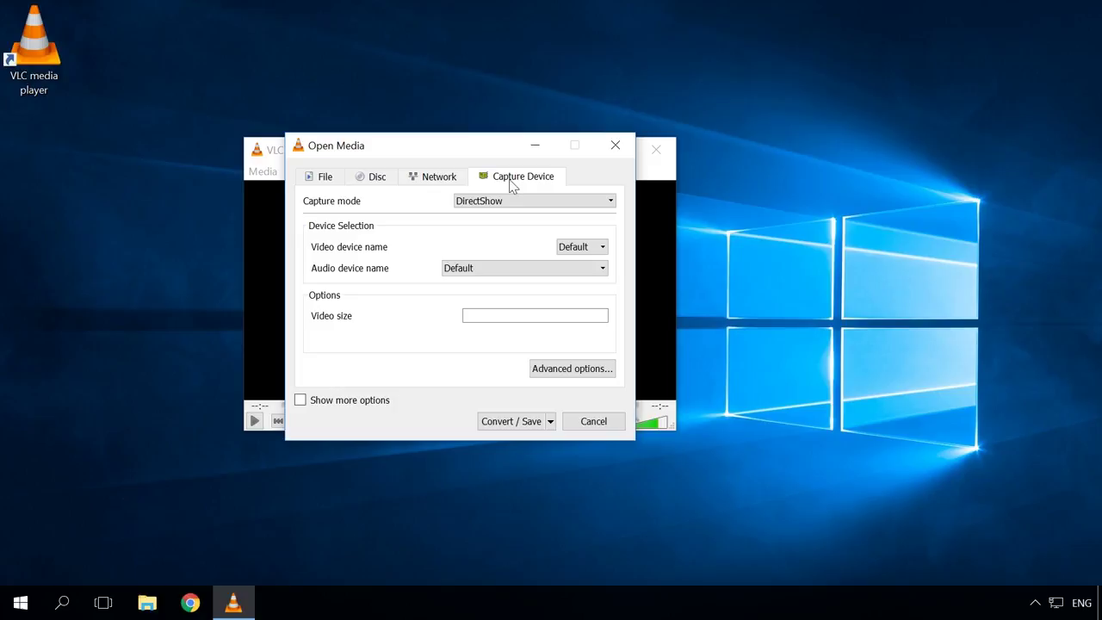
click(505, 205)
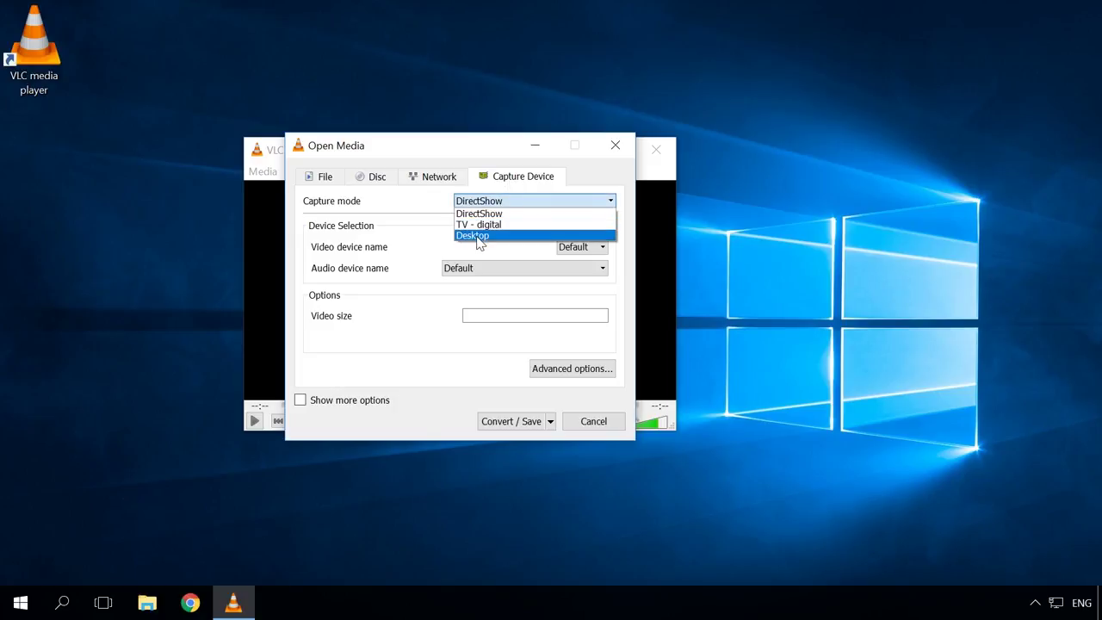
click(480, 235)
drag(571, 345, 564, 345)
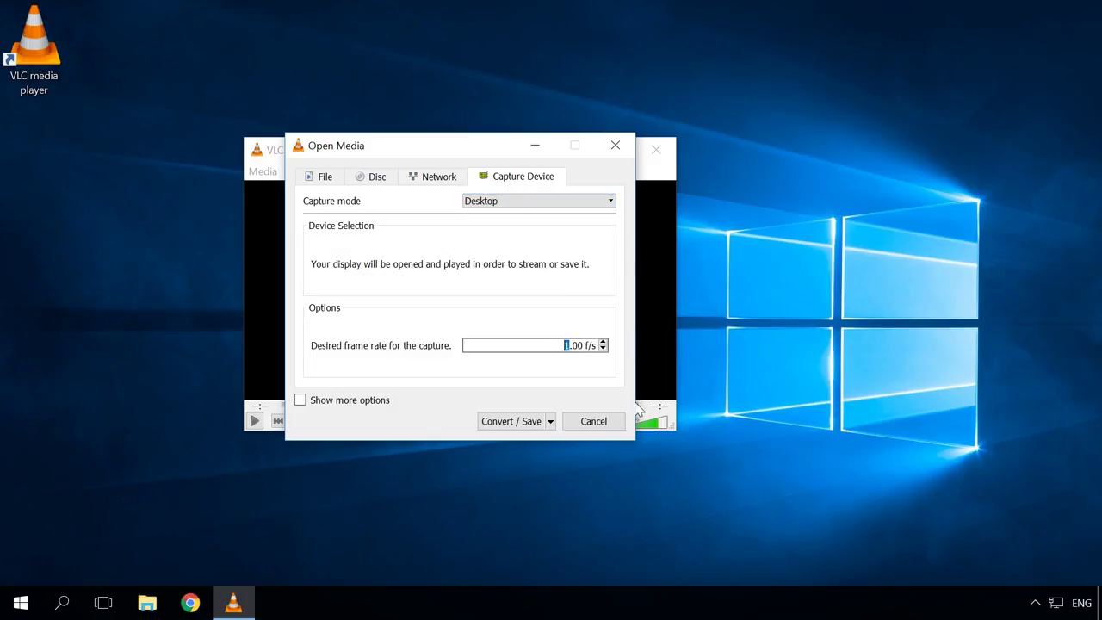
text(30)
click(503, 422)
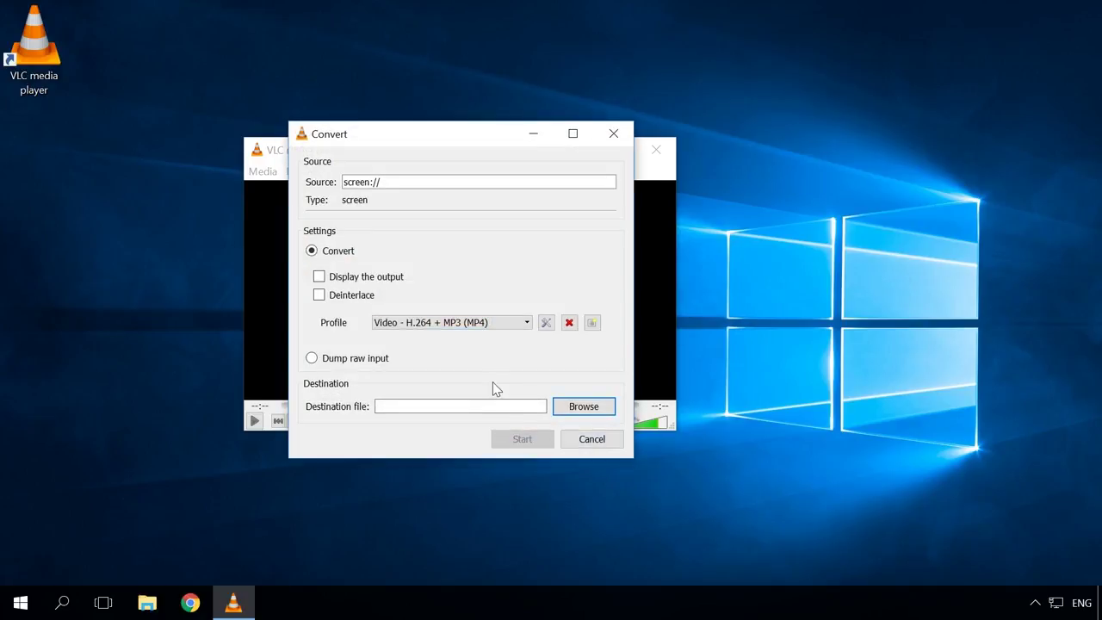
Save to 1.mp4 on the Desktop, keep the H.264 + MP3 (MP4) profile, and start recording.
click(575, 417)
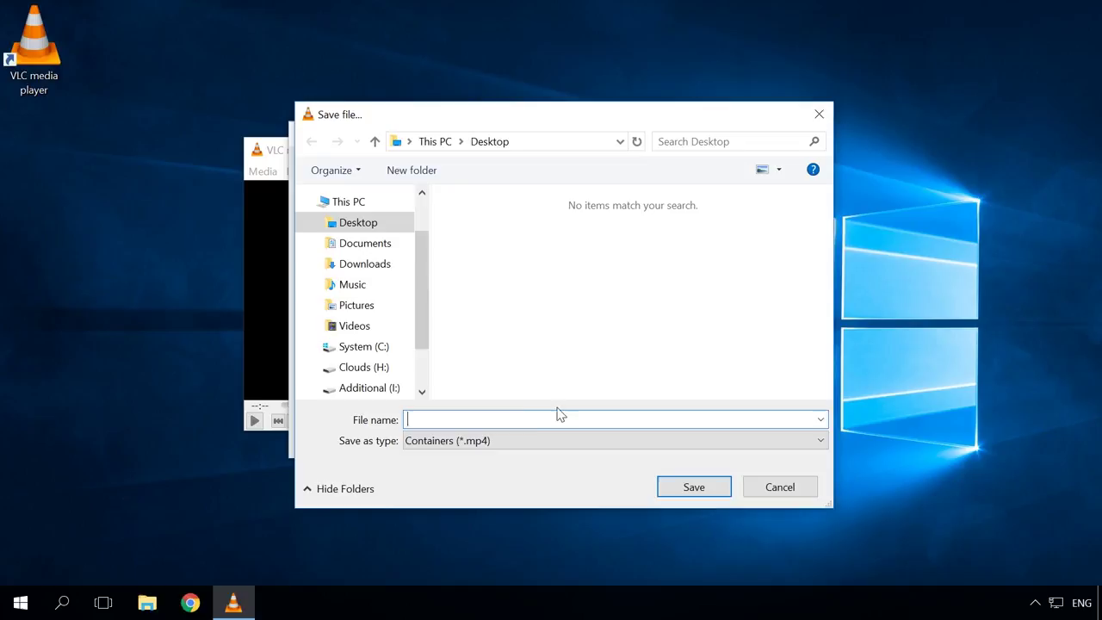
text(1)
click(687, 490)
click(500, 324)
click(497, 324)
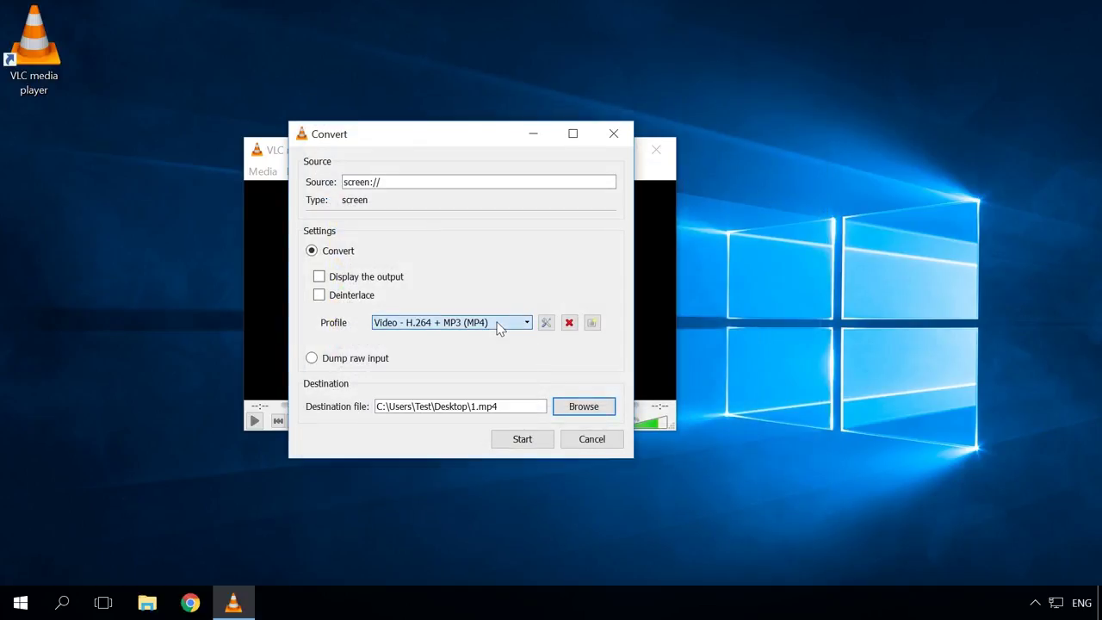
click(527, 441)
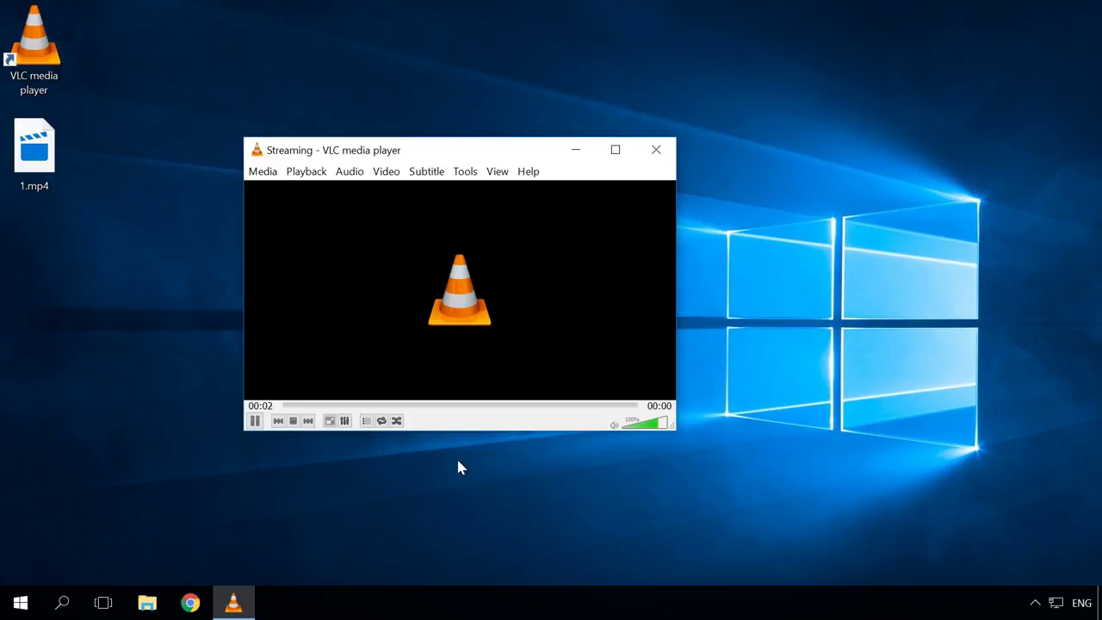
Stop the desktop recording and play 1.mp4 back in a resized window.
click(292, 422)
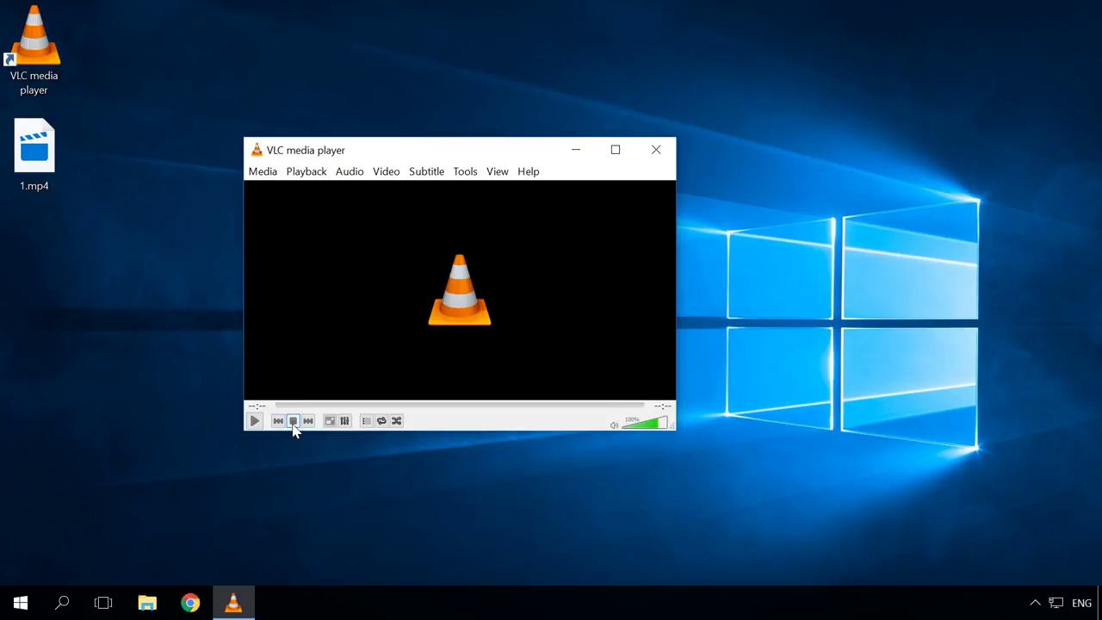
drag(34, 160, 328, 267)
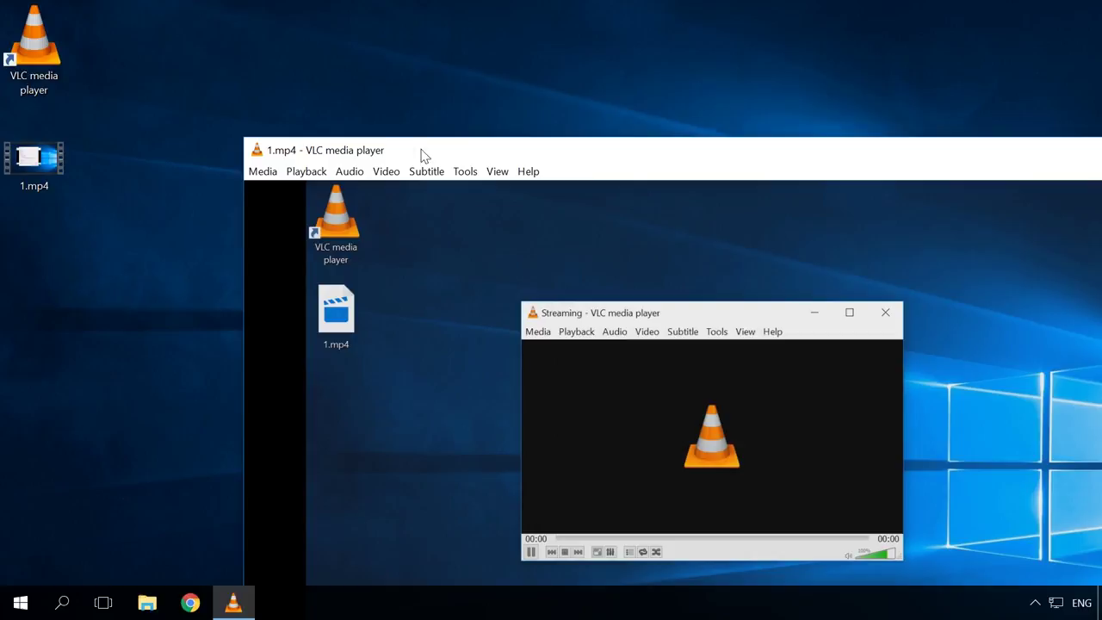
drag(242, 138, 433, 291)
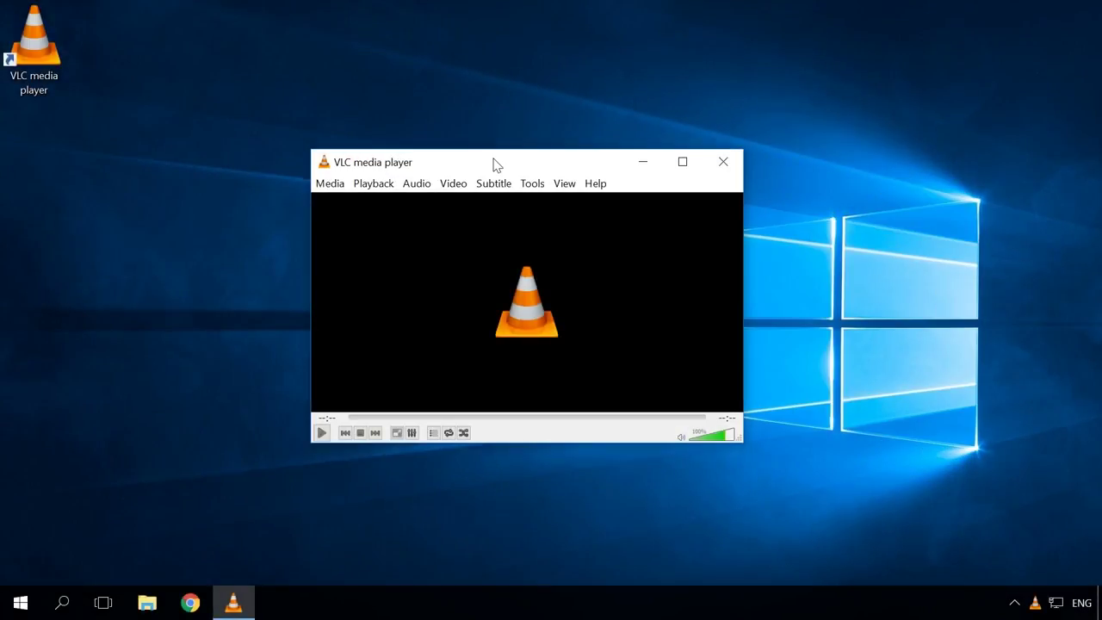
click(333, 186)
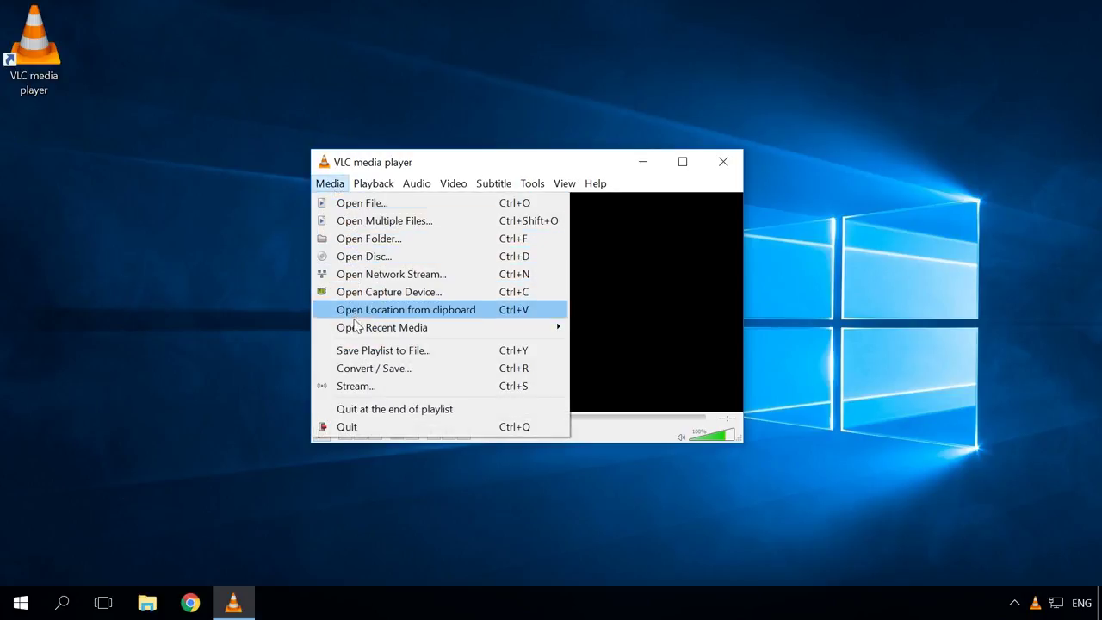
click(371, 368)
click(575, 191)
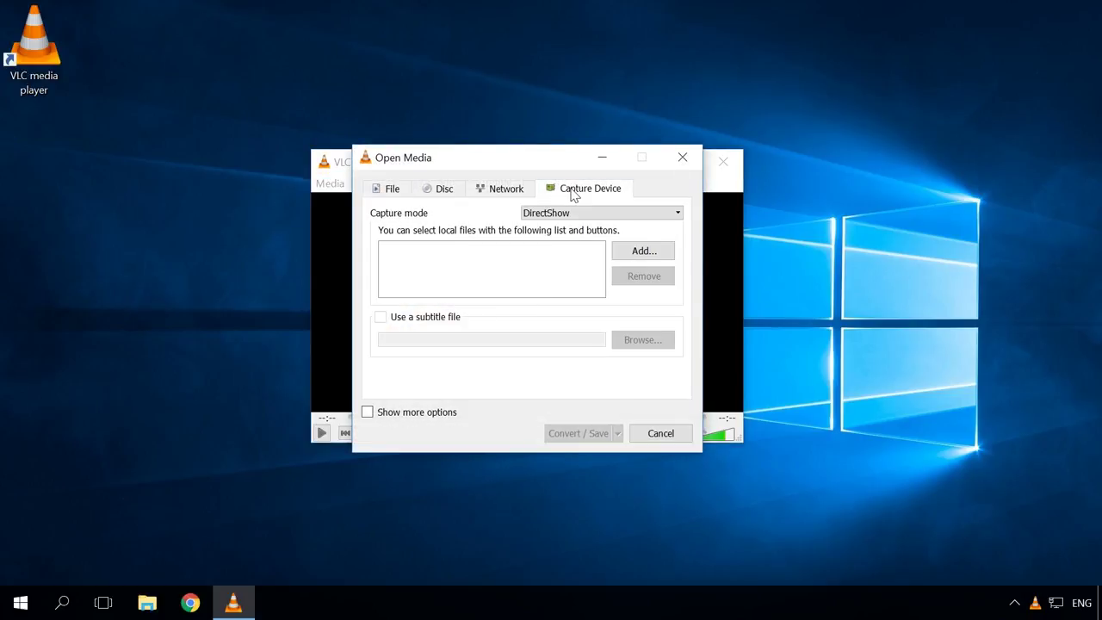
click(578, 212)
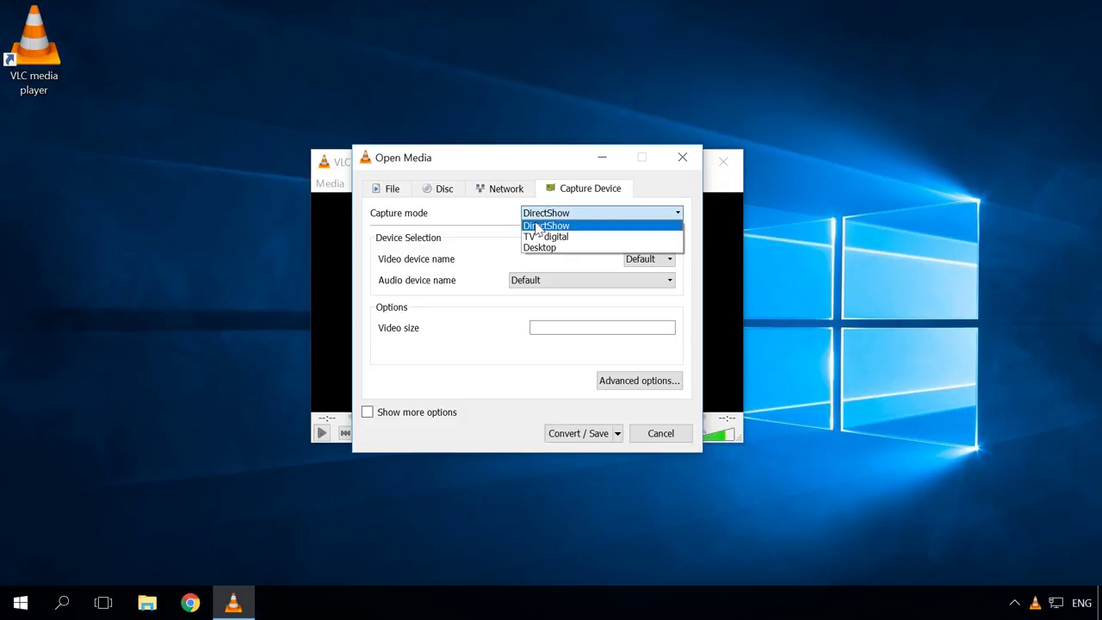
click(537, 227)
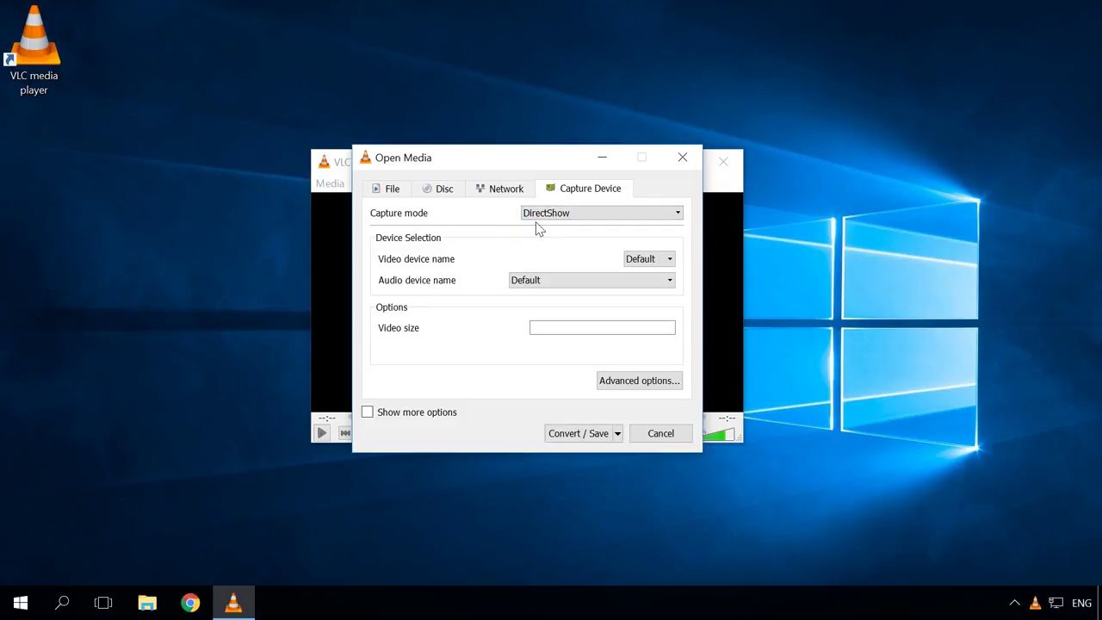
click(638, 259)
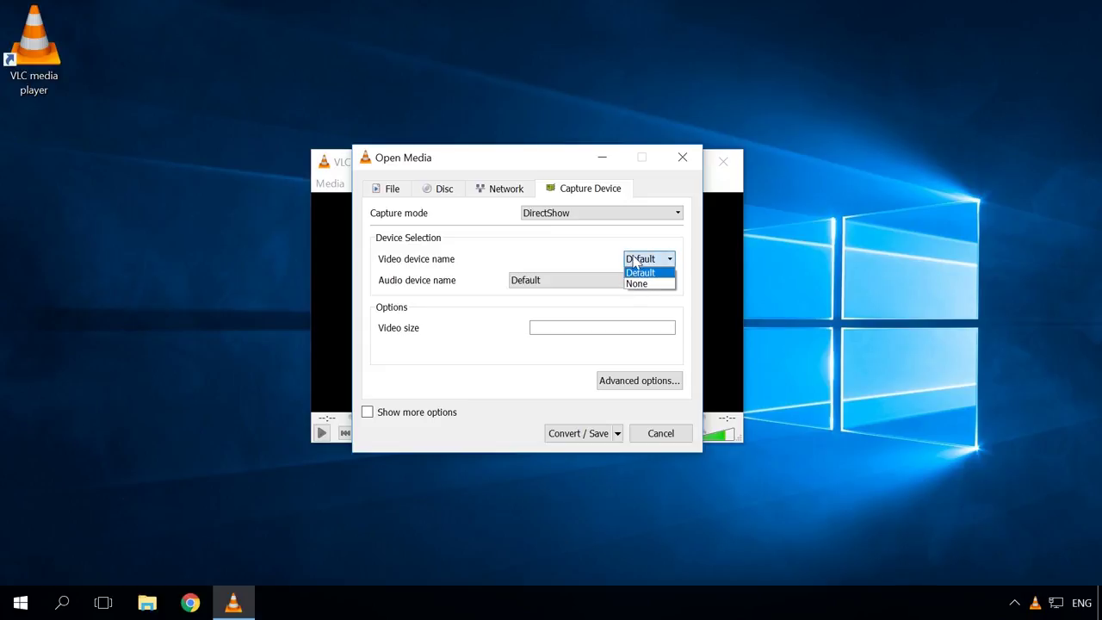
click(638, 261)
click(592, 282)
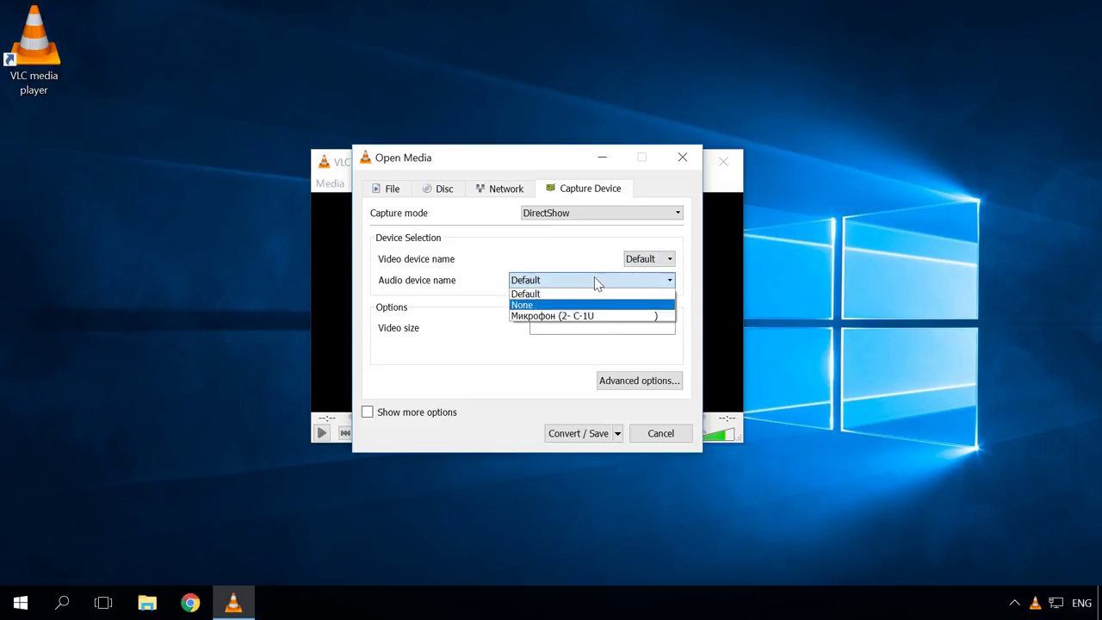
click(573, 275)
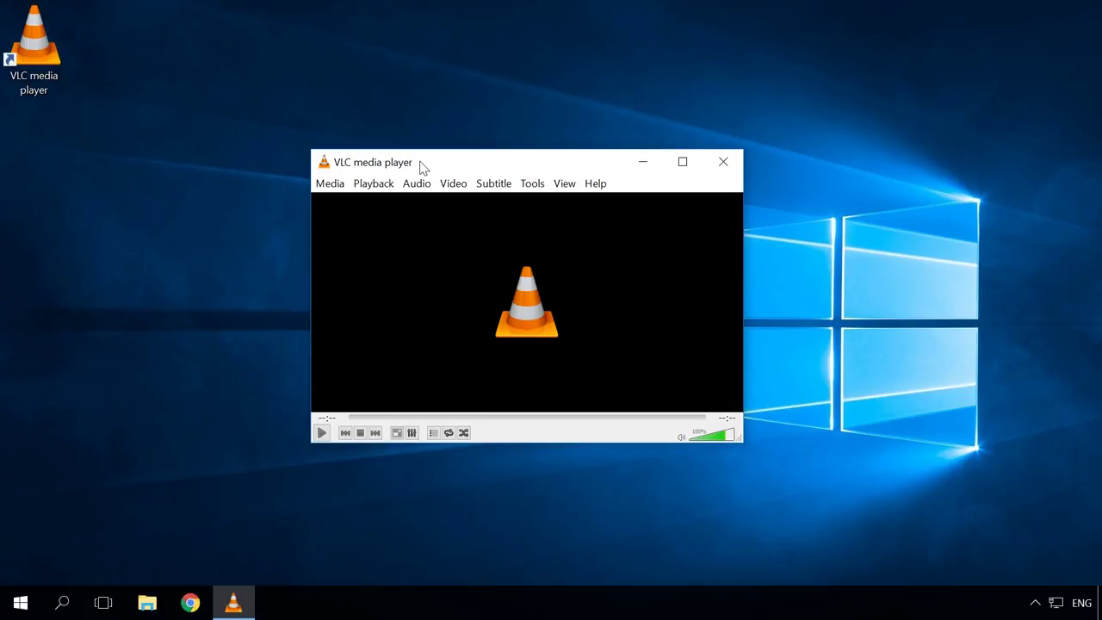
In Convert/Save, try the Blu-ray, Audio CD and SVCD/VCD disc types, then pick DVD on drive D:\.
click(327, 183)
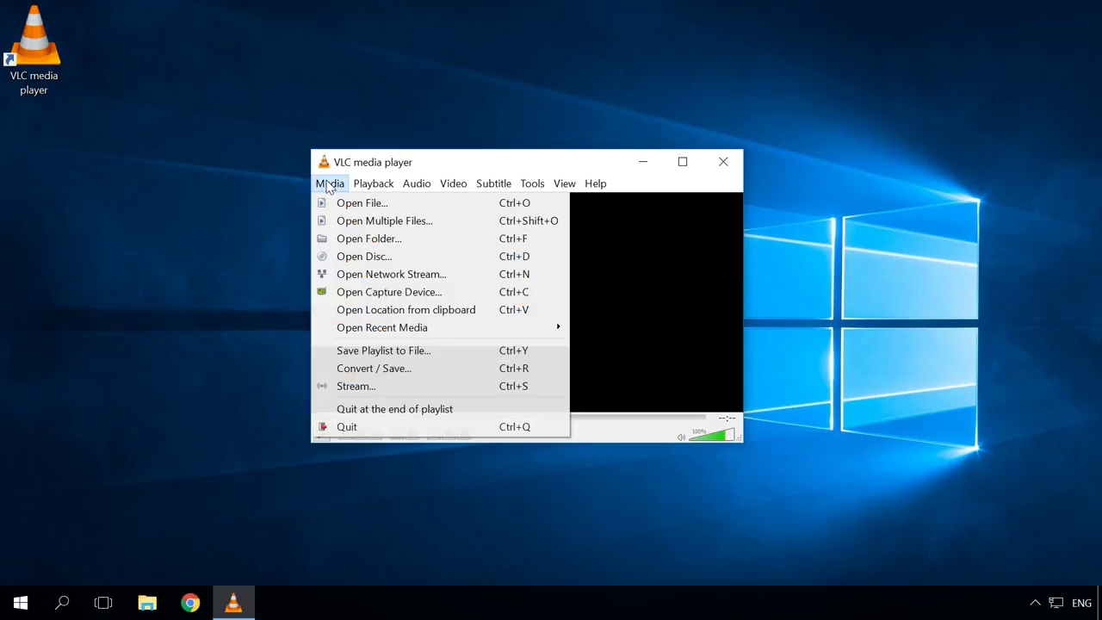
click(373, 368)
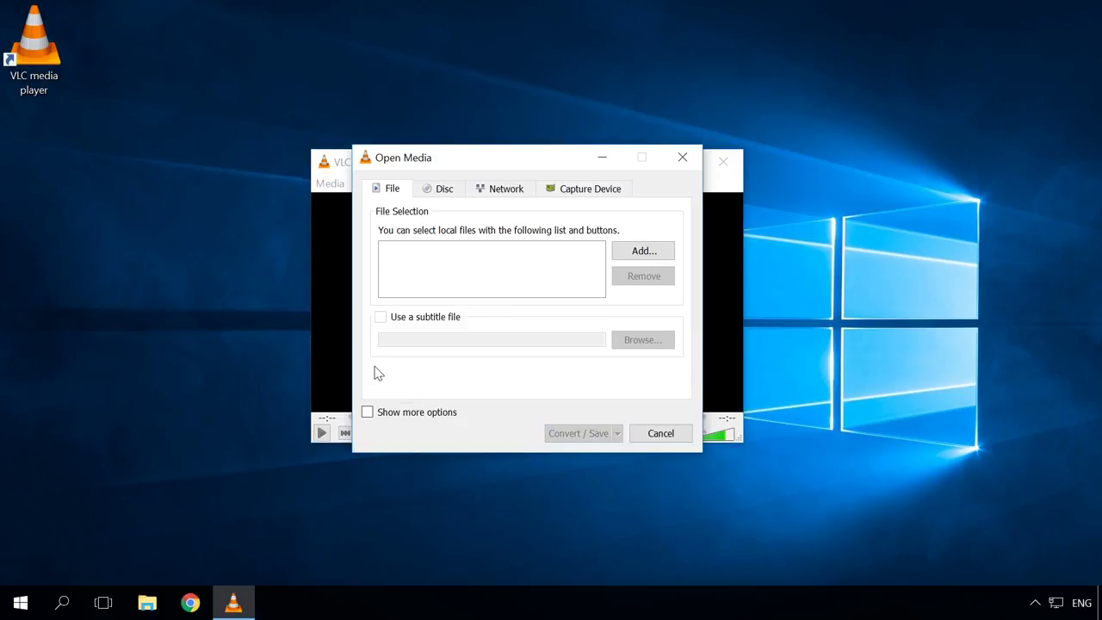
click(446, 193)
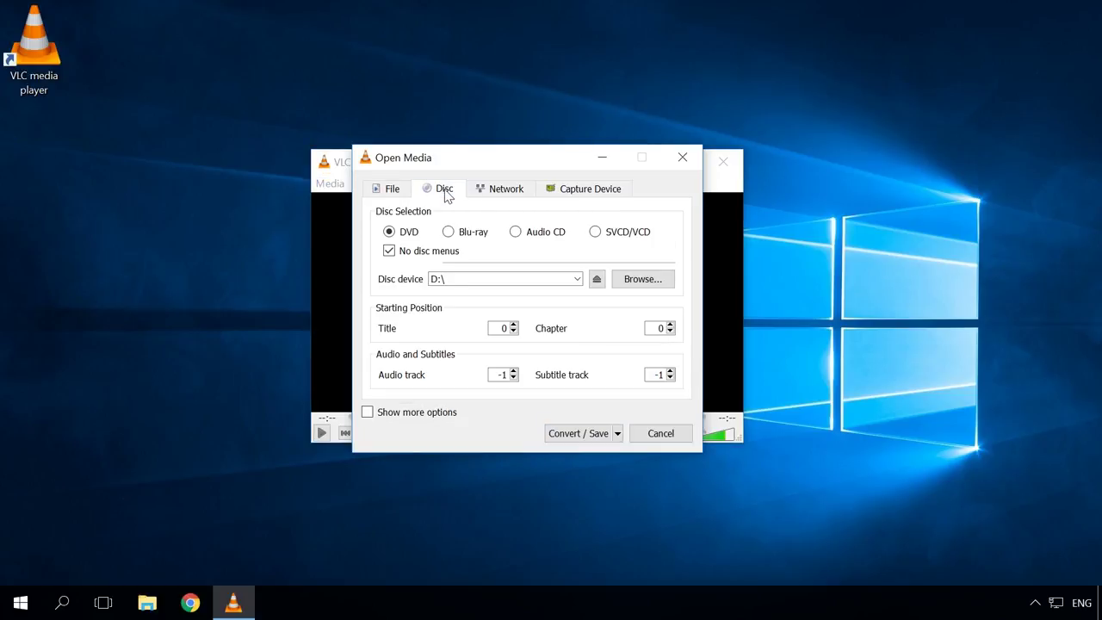
click(447, 234)
click(521, 238)
click(595, 234)
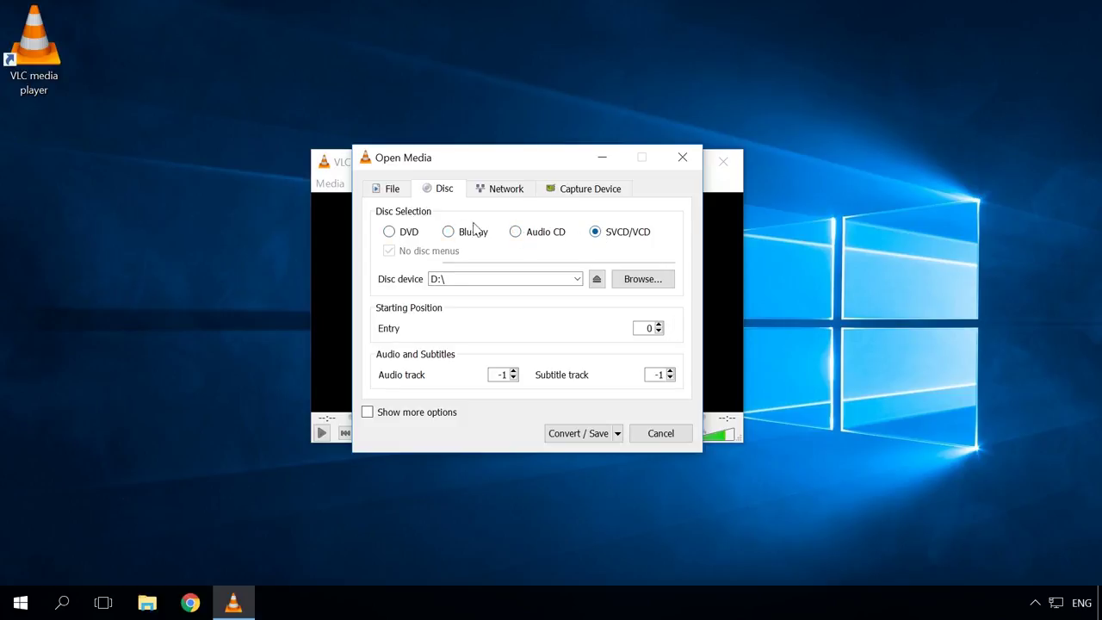
click(390, 233)
click(461, 280)
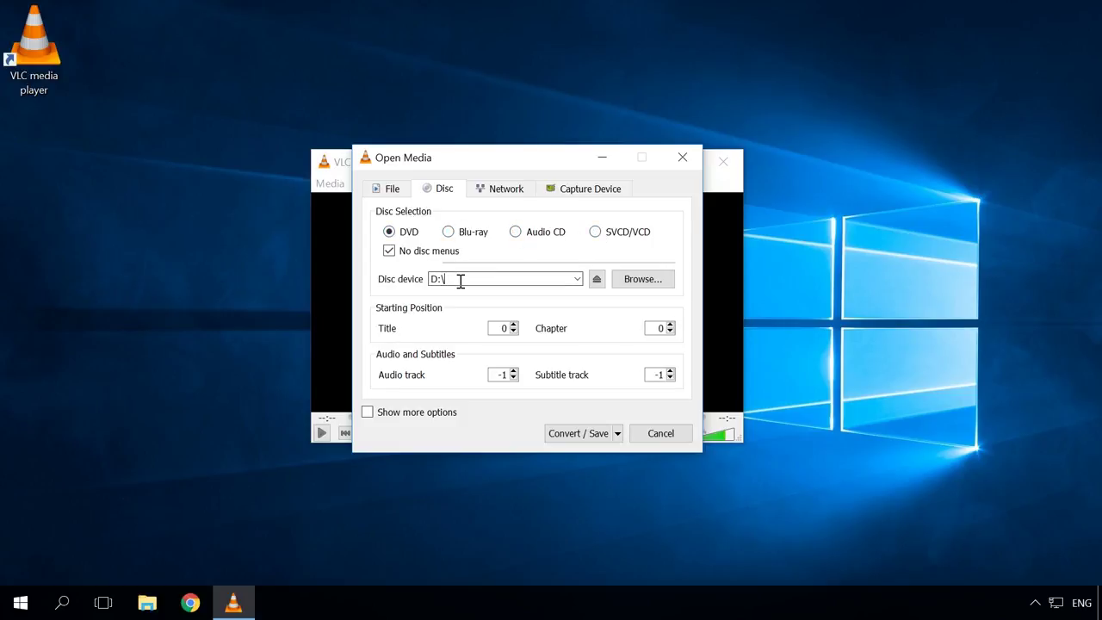
click(577, 279)
click(522, 296)
Continue to the conversion settings and browse the output Profile list, leaving it unchanged.
click(571, 433)
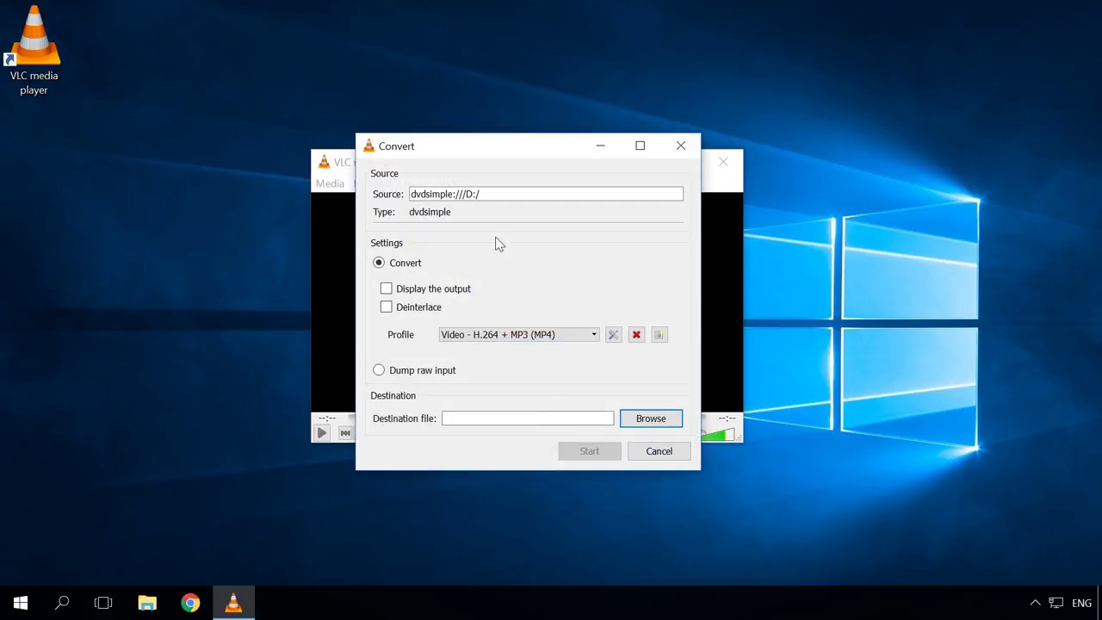
click(504, 339)
drag(592, 355, 594, 396)
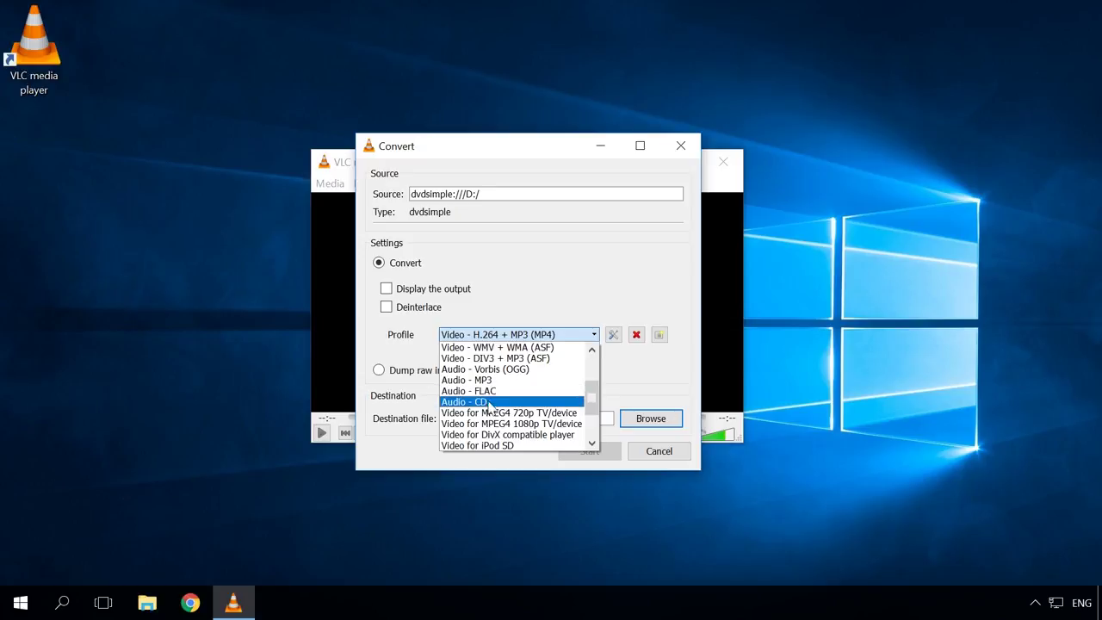
click(546, 293)
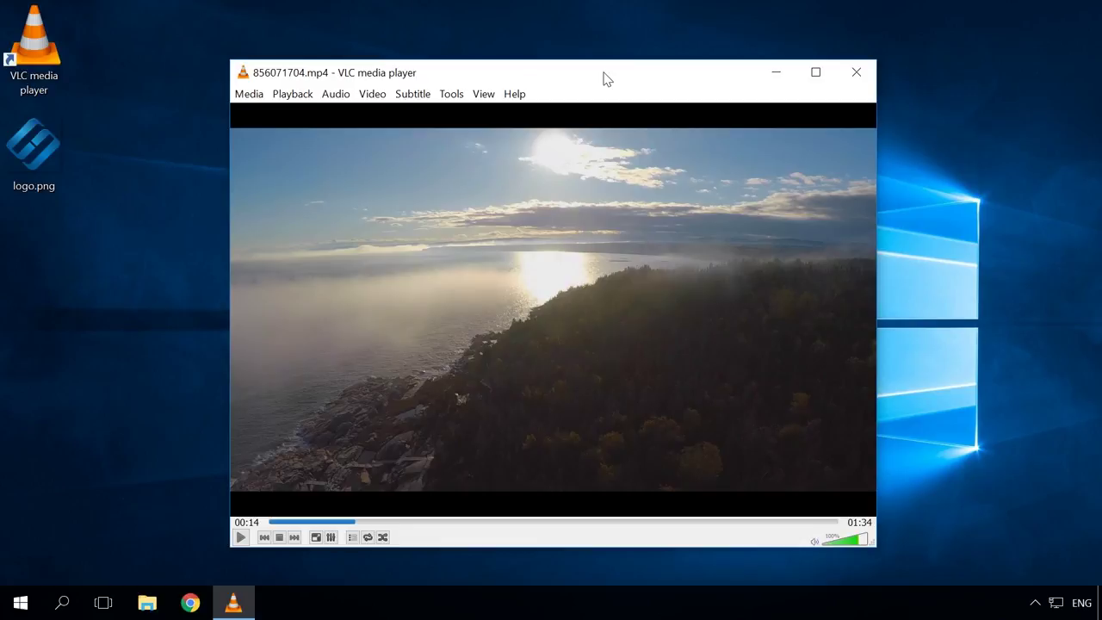
Enable the Add logo overlay in Video Effects and choose logo.png from the Desktop.
click(455, 95)
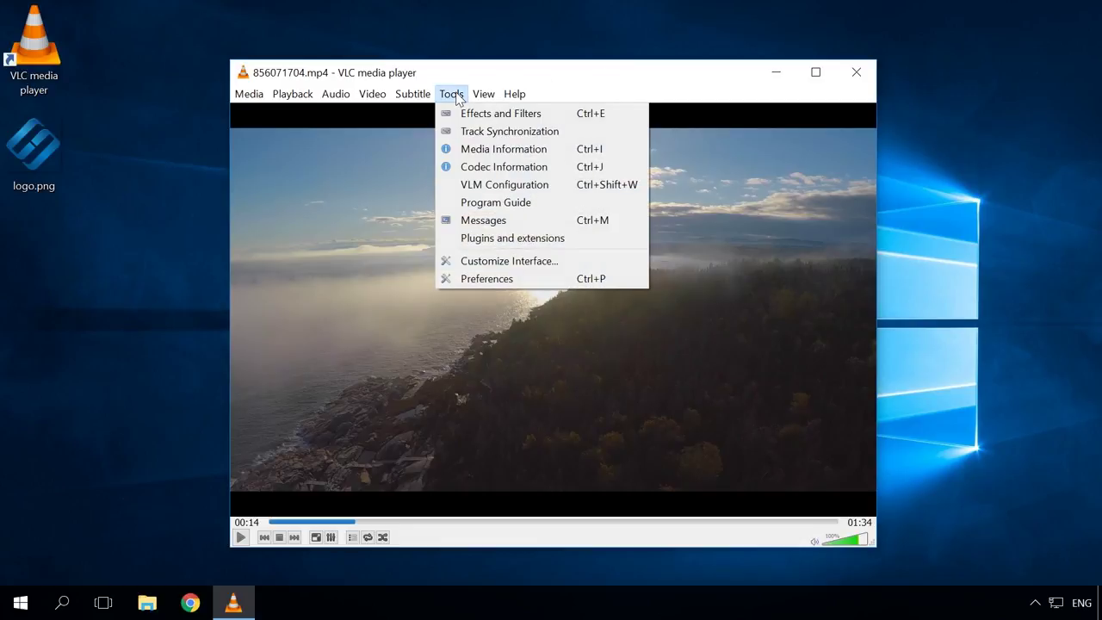
click(471, 115)
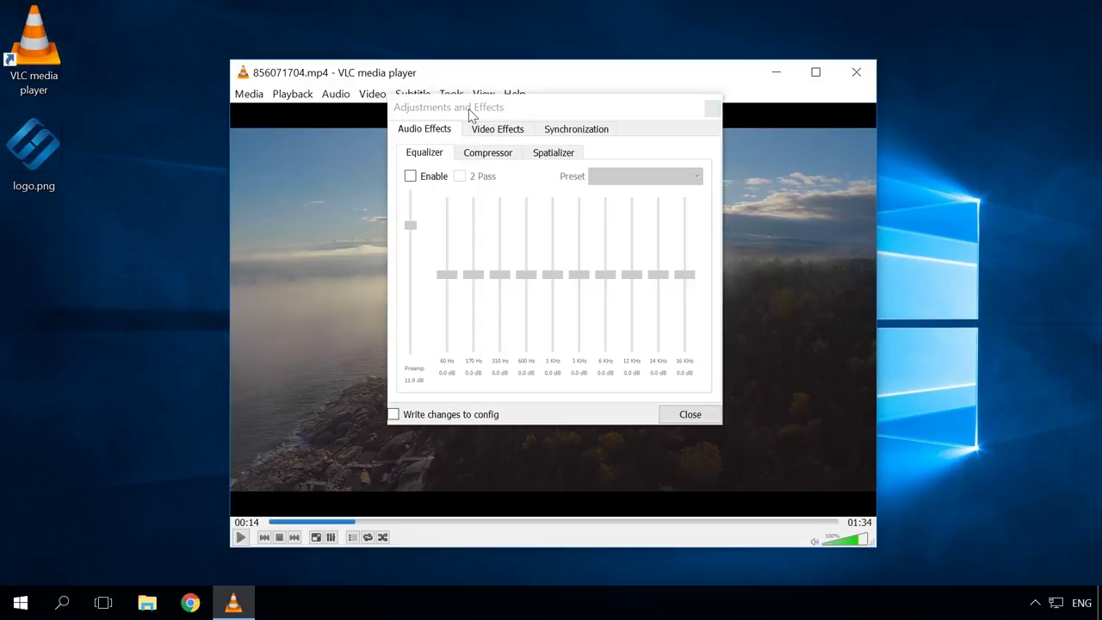
click(484, 129)
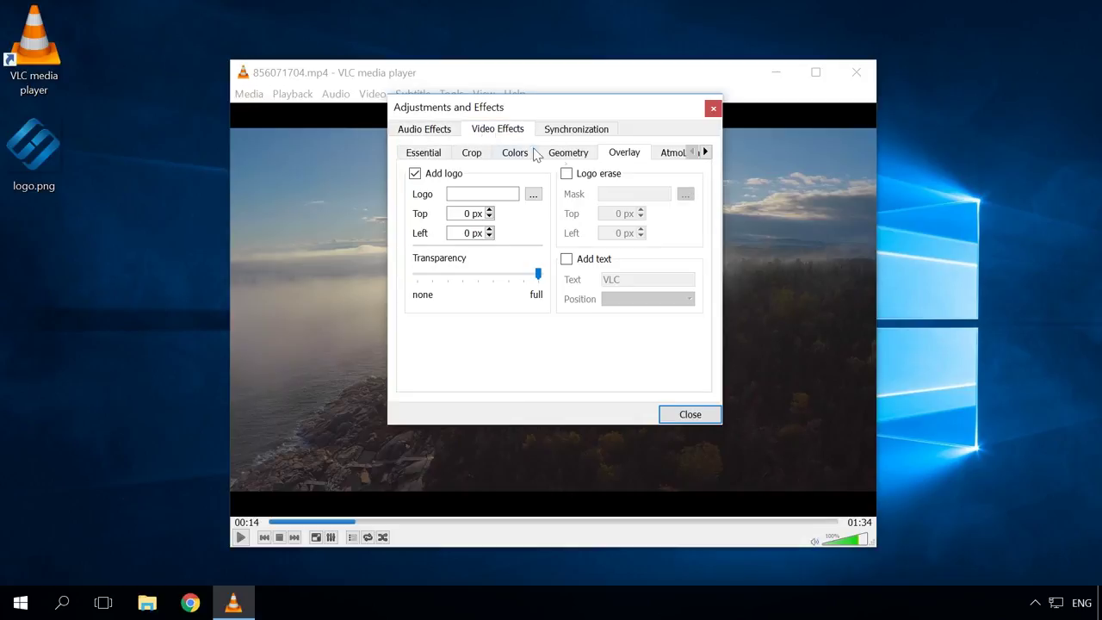
click(428, 174)
click(427, 174)
click(534, 197)
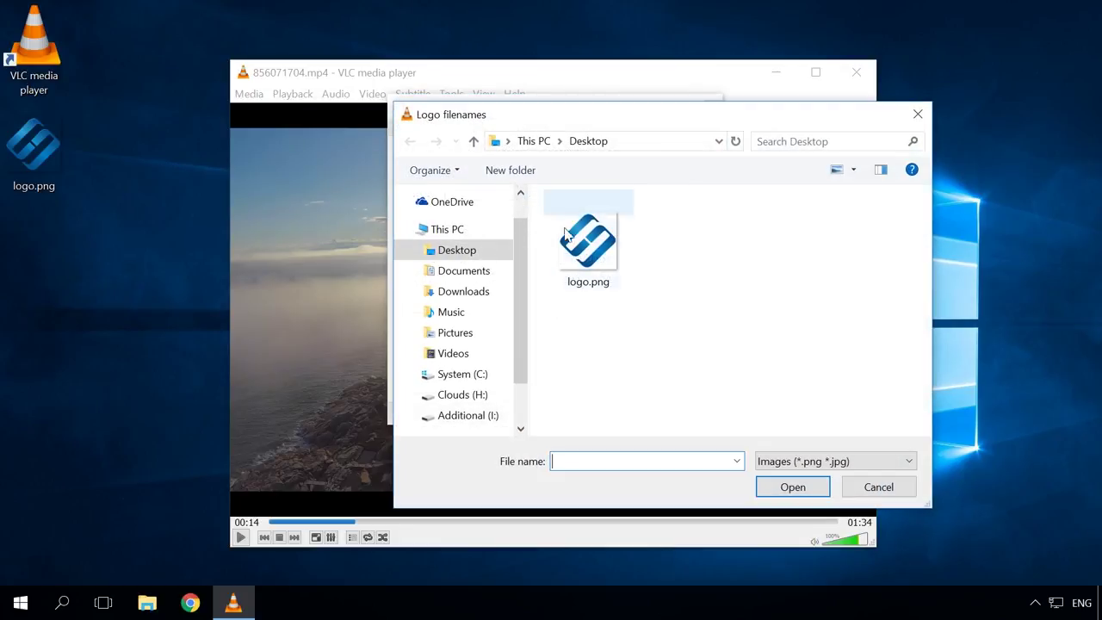
click(588, 240)
click(793, 488)
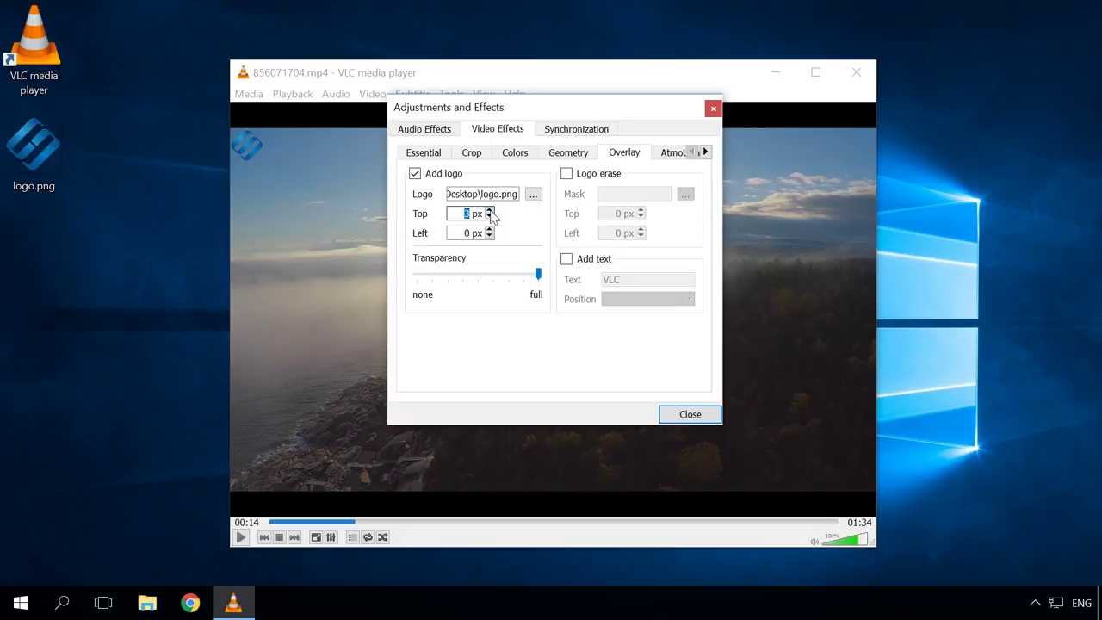
Increase the logo's left offset, set its transparency to about 80%, and close the settings.
click(490, 230)
click(490, 230)
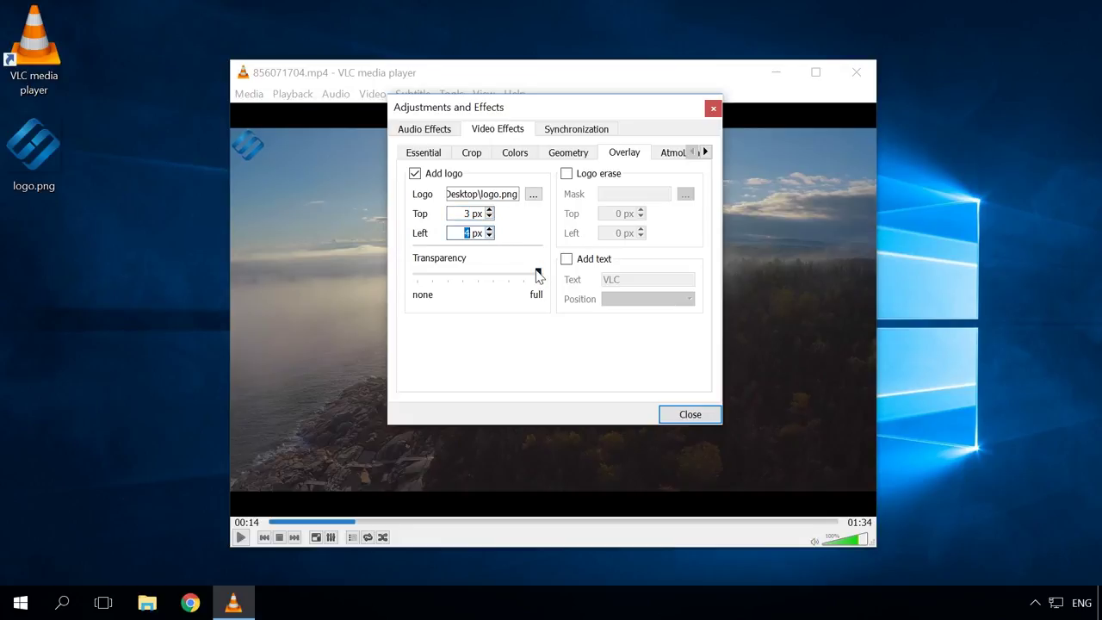
drag(538, 274, 484, 277)
drag(488, 276, 503, 277)
click(699, 416)
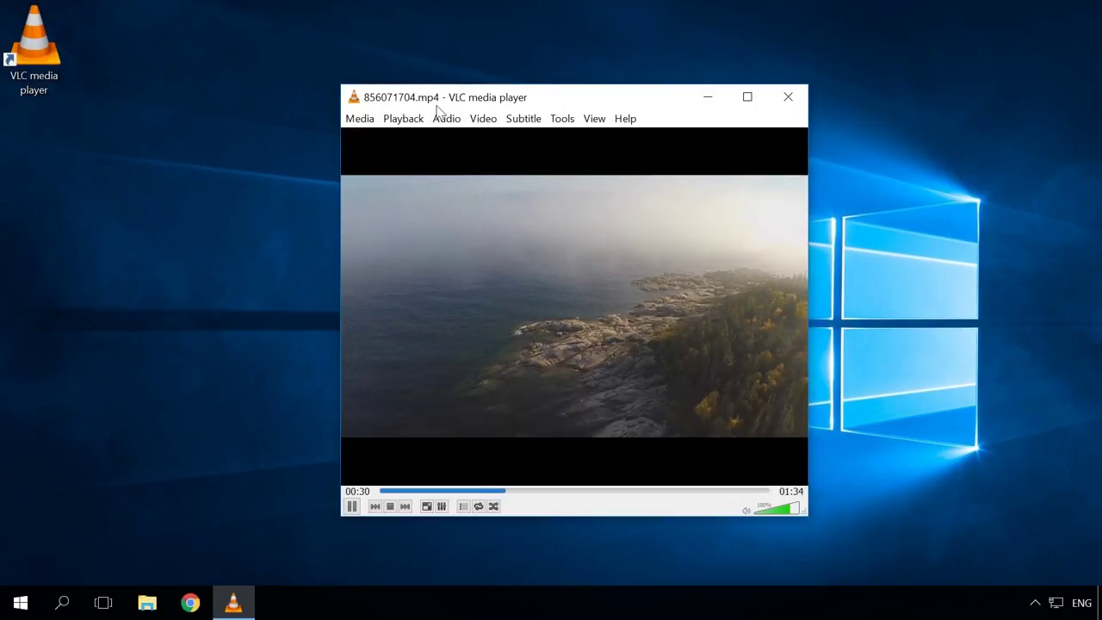
Create two custom bookmarks, at 00:00:40 and 00:00:45, in the bookmark manager.
click(405, 119)
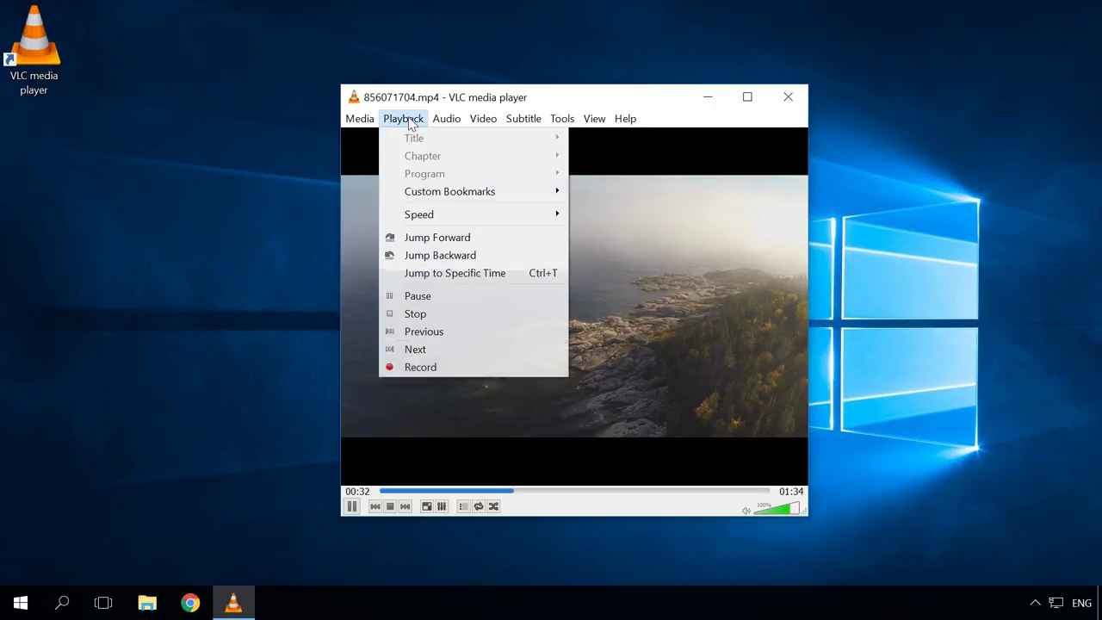
mouse_move(424, 196)
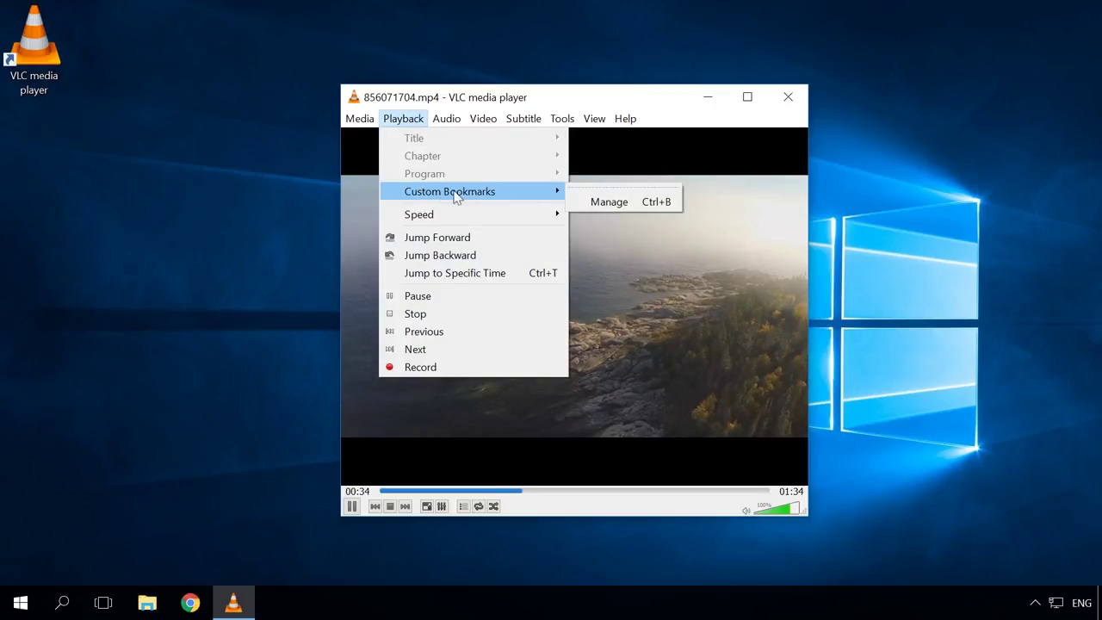
click(613, 200)
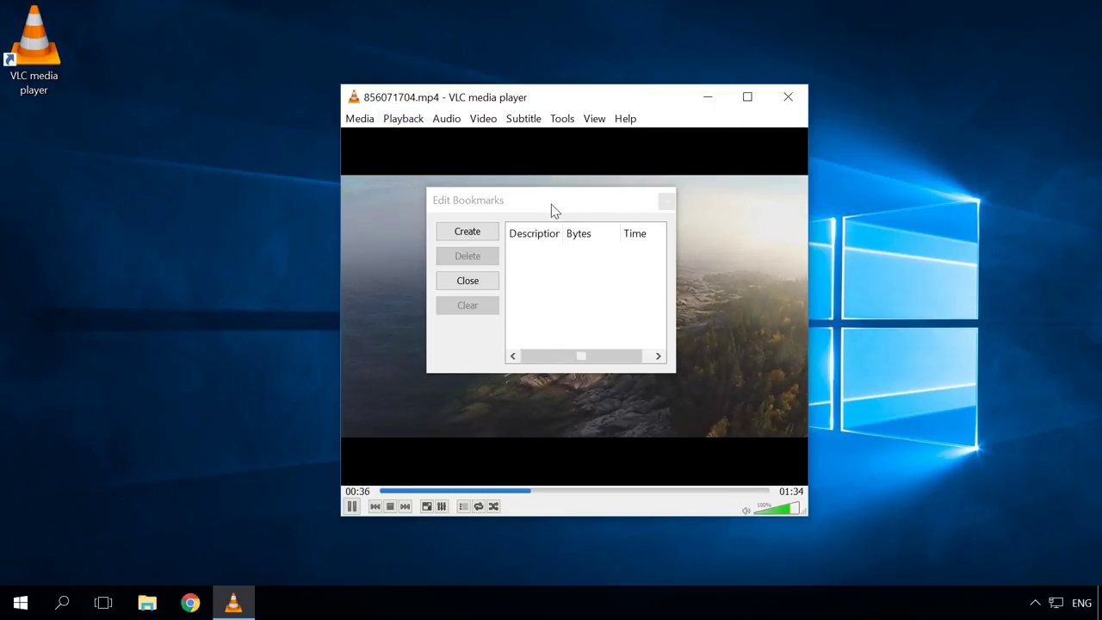
click(468, 231)
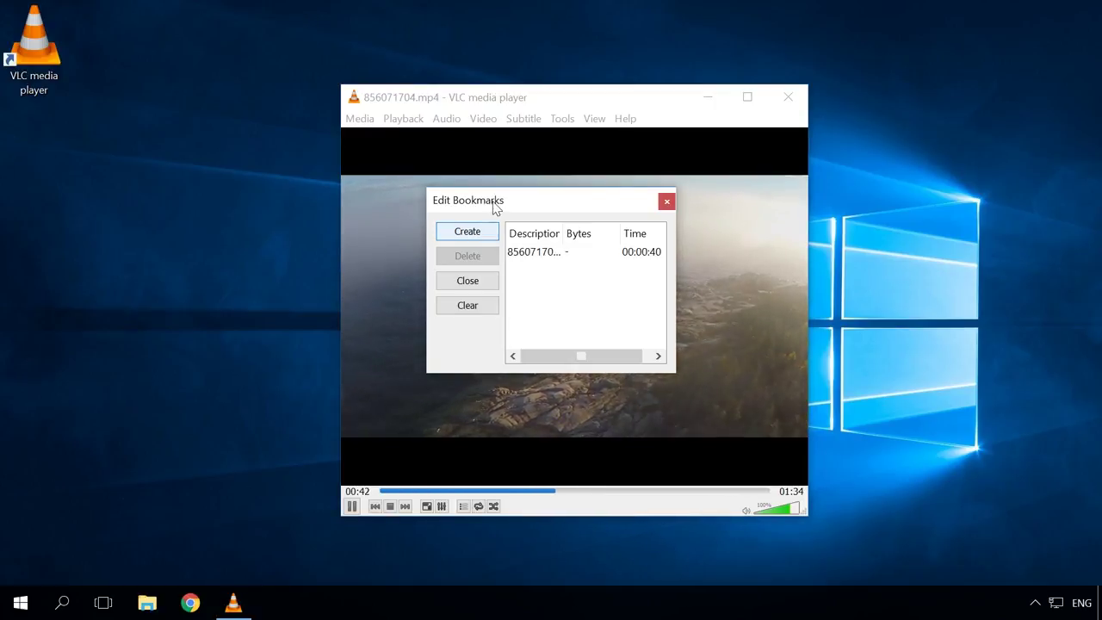
drag(496, 206, 282, 219)
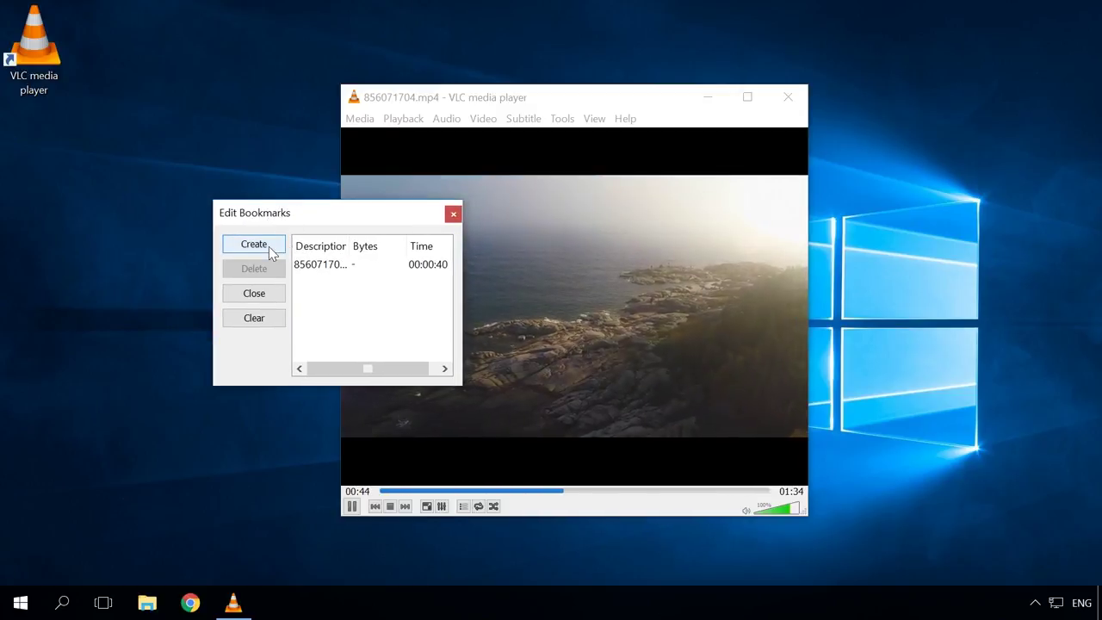
click(269, 246)
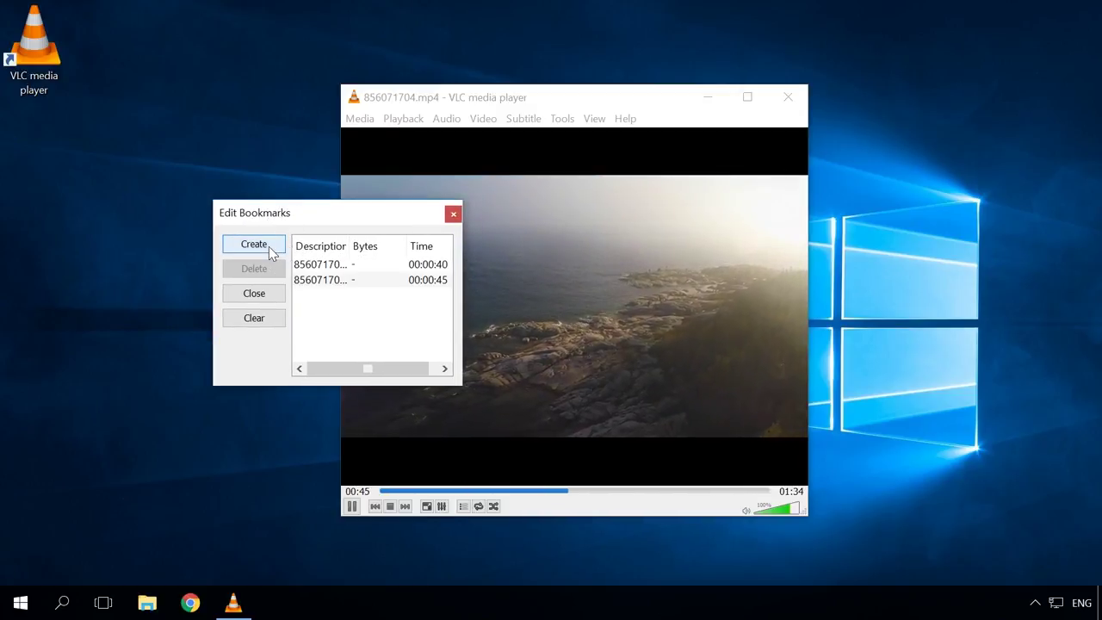
click(269, 294)
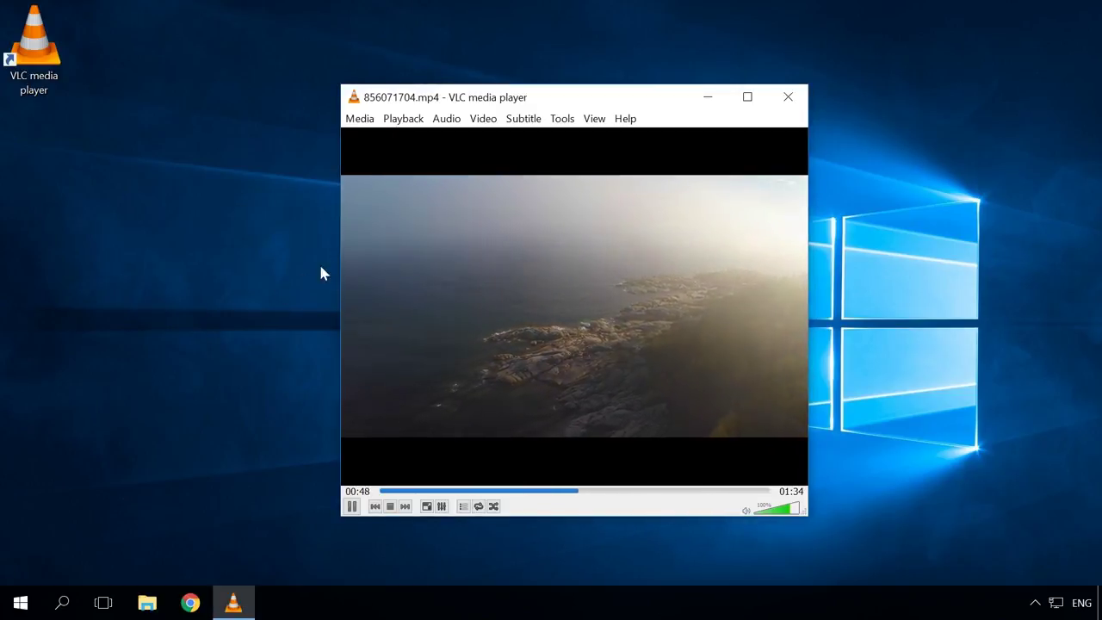
Jump to bookmark 856071704.mp4 #1 from the Custom Bookmarks menu.
click(404, 119)
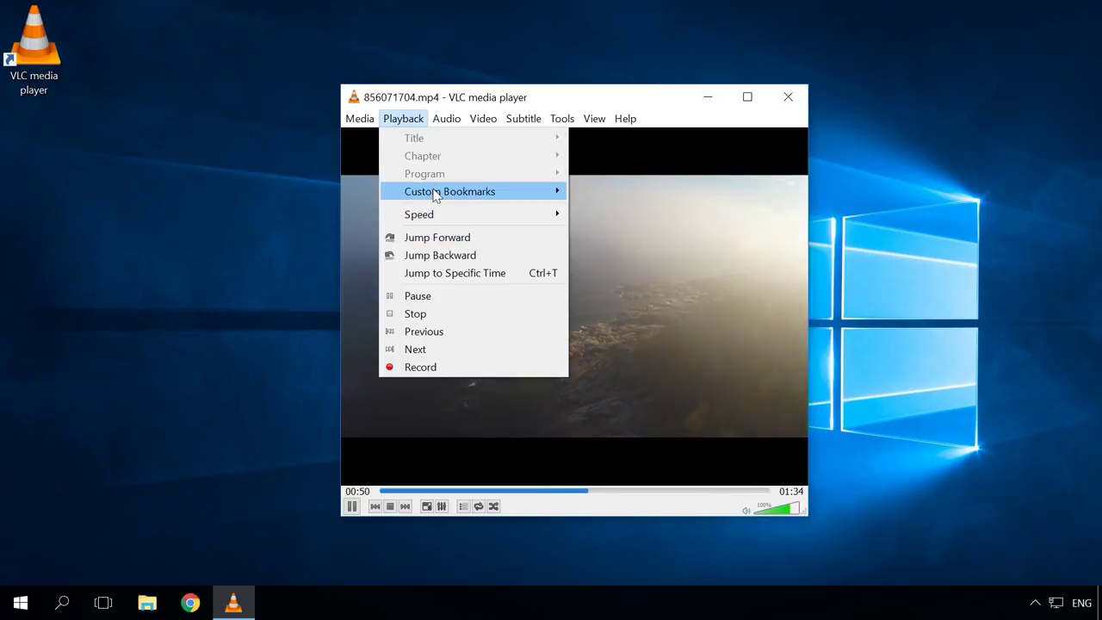
mouse_move(436, 192)
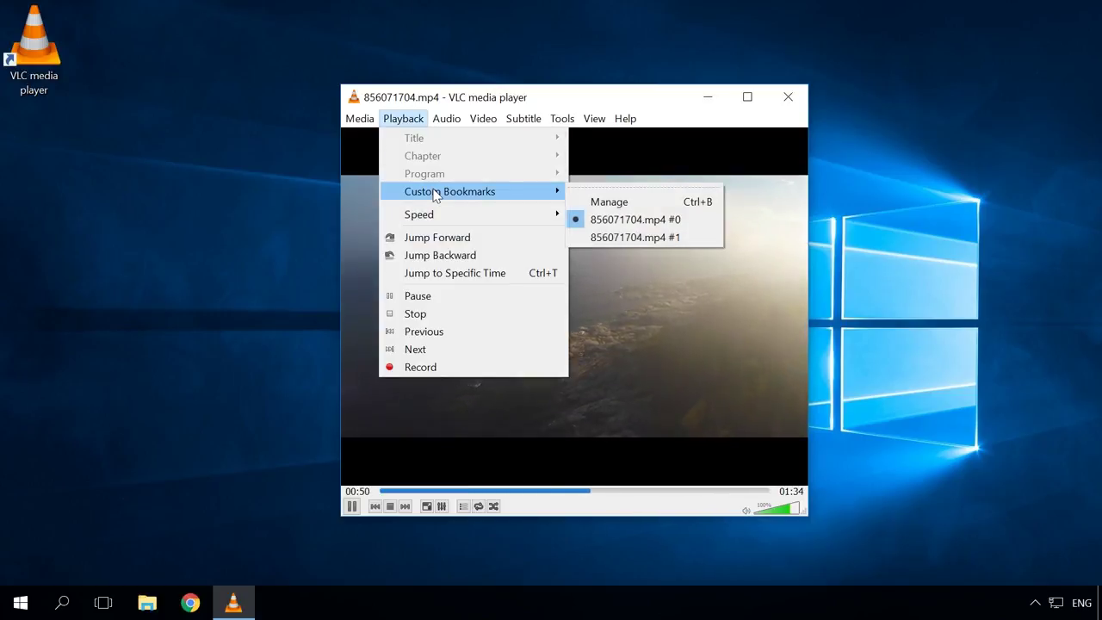
click(620, 239)
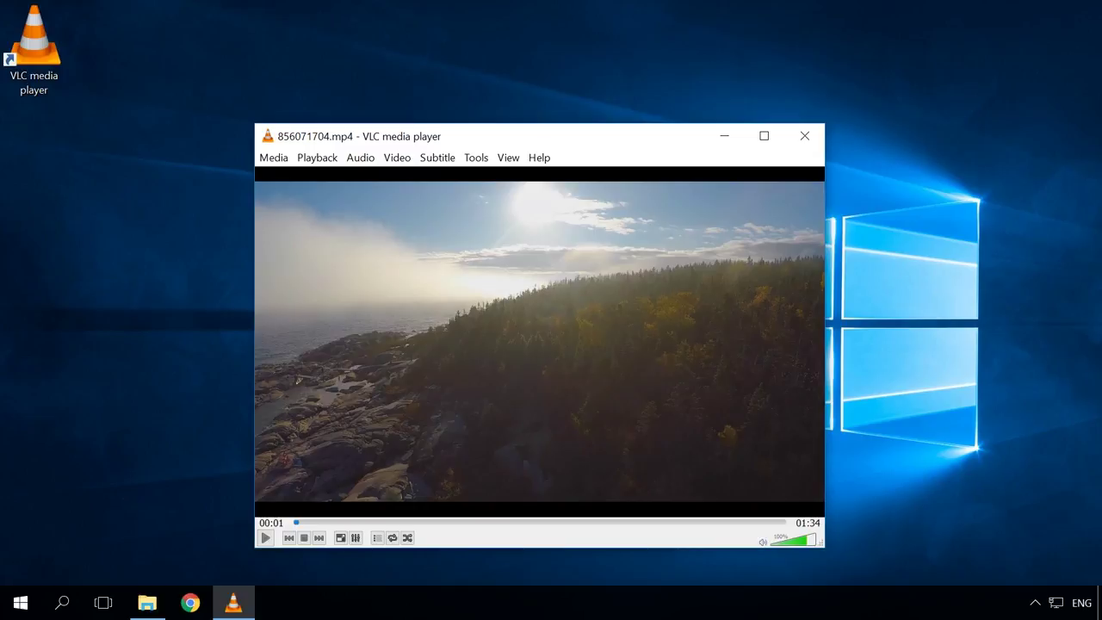
Resume playback, add 1.srt from Videos as the subtitle file, and skip ahead to about 01:09.
click(265, 538)
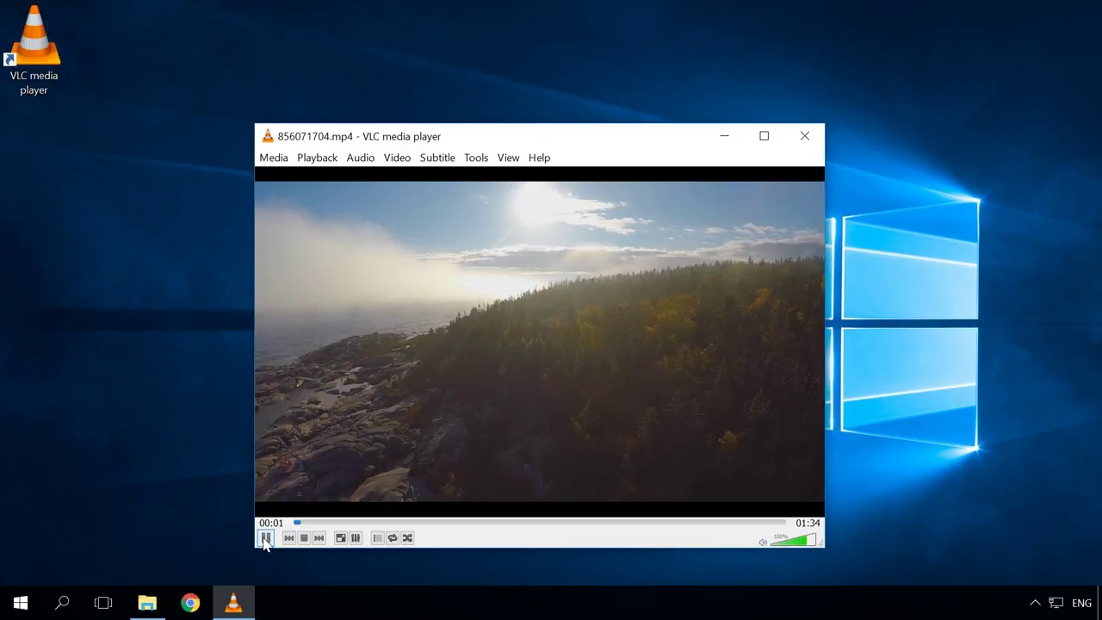
right_click(542, 272)
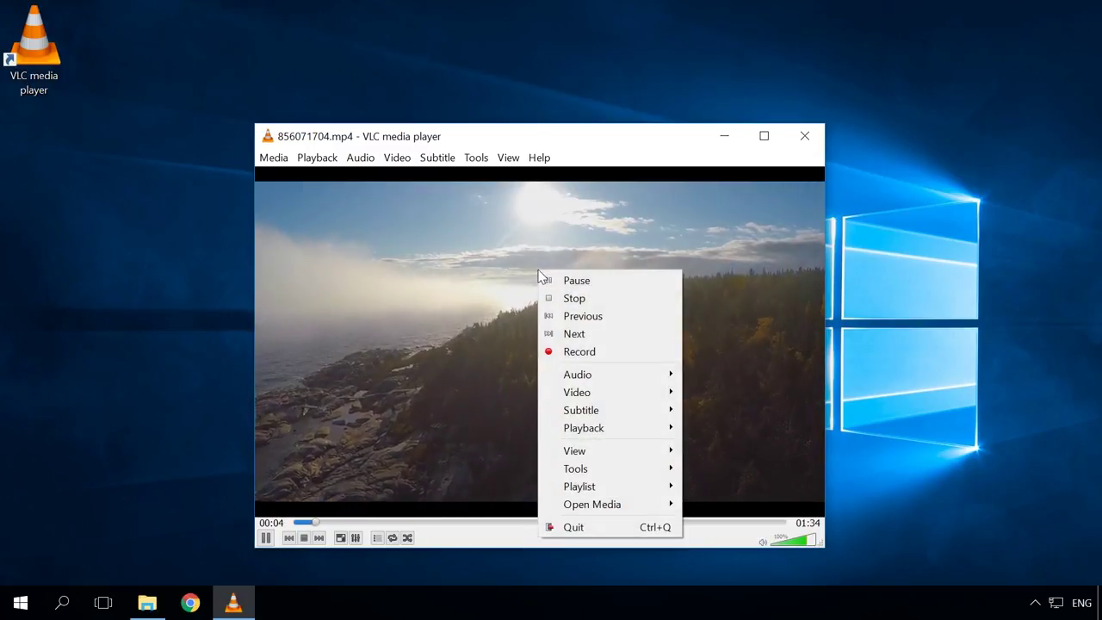
mouse_move(572, 419)
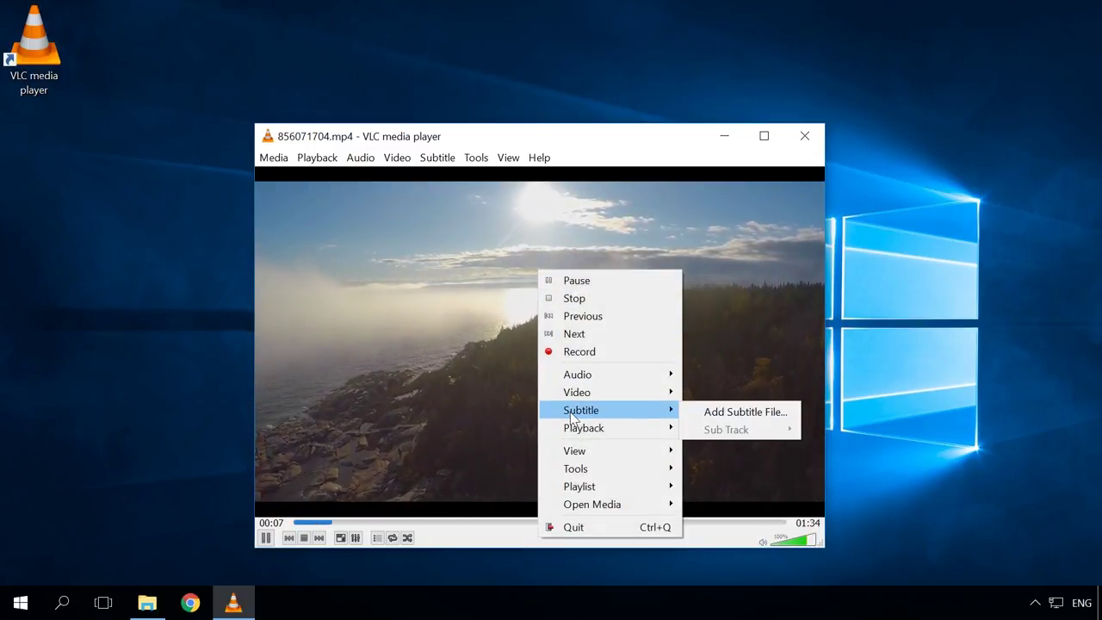
click(723, 414)
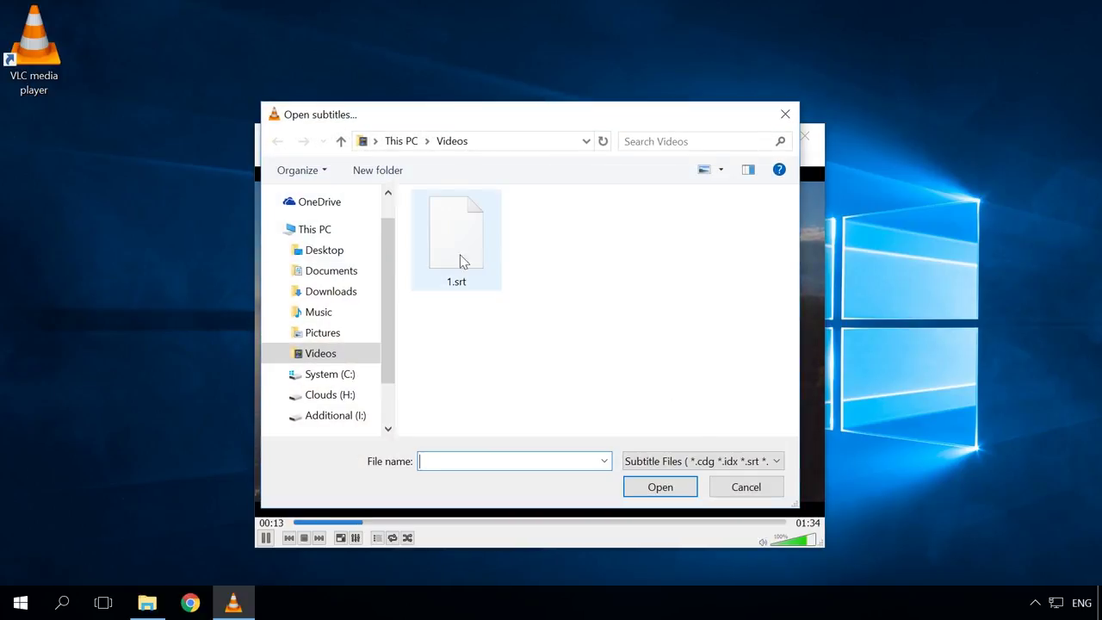
click(458, 250)
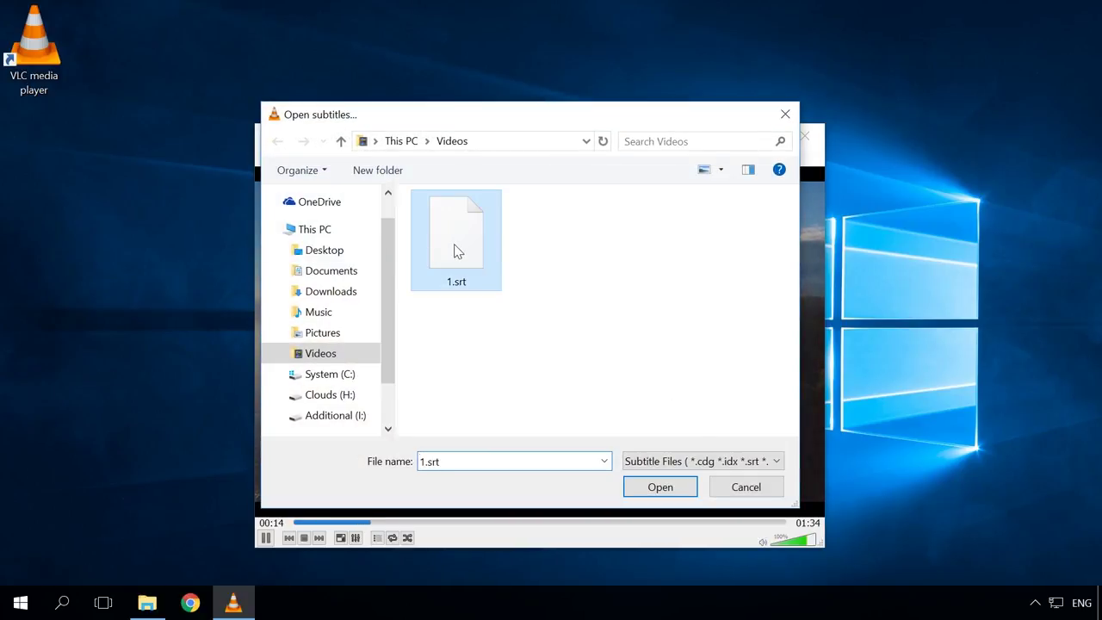
click(660, 488)
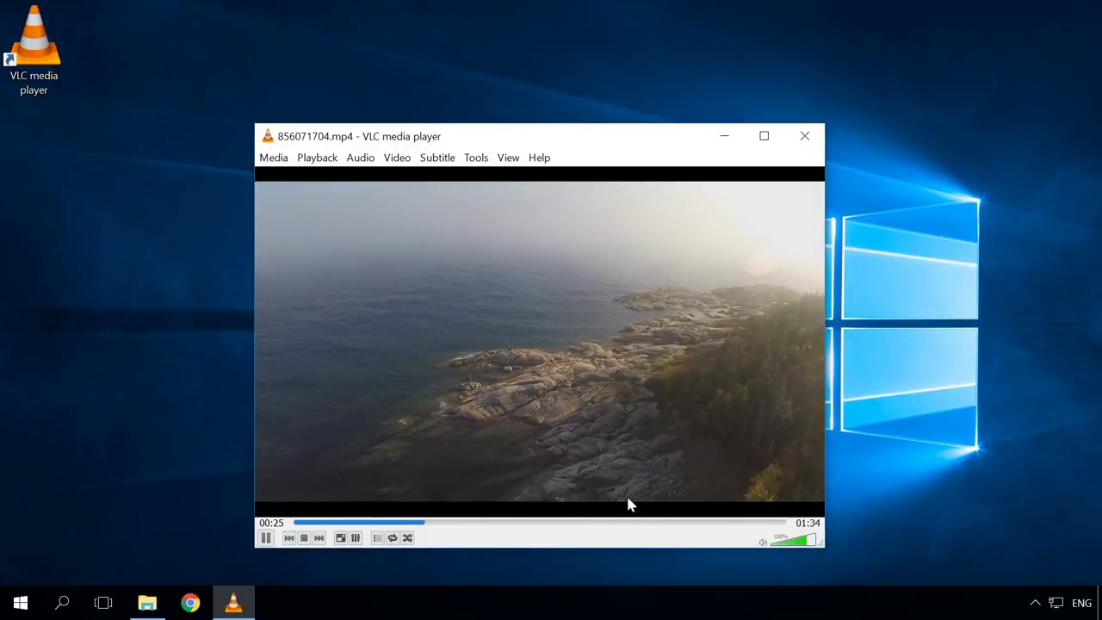
click(568, 522)
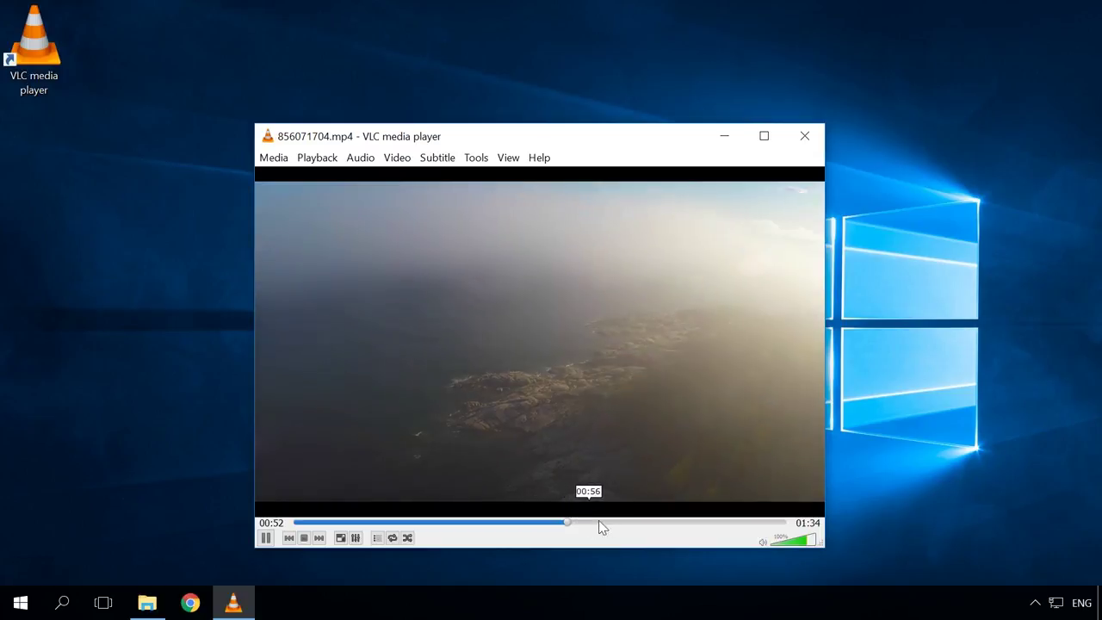
click(649, 523)
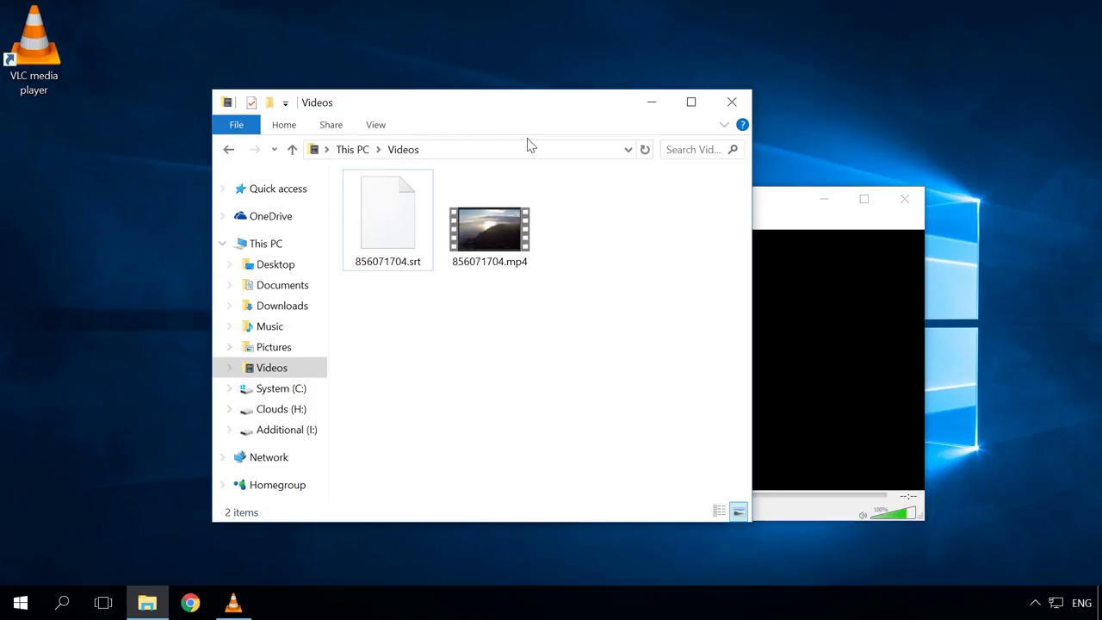
Drag 856071704.mp4 from the Videos folder onto the VLC window to play it.
click(480, 239)
click(385, 250)
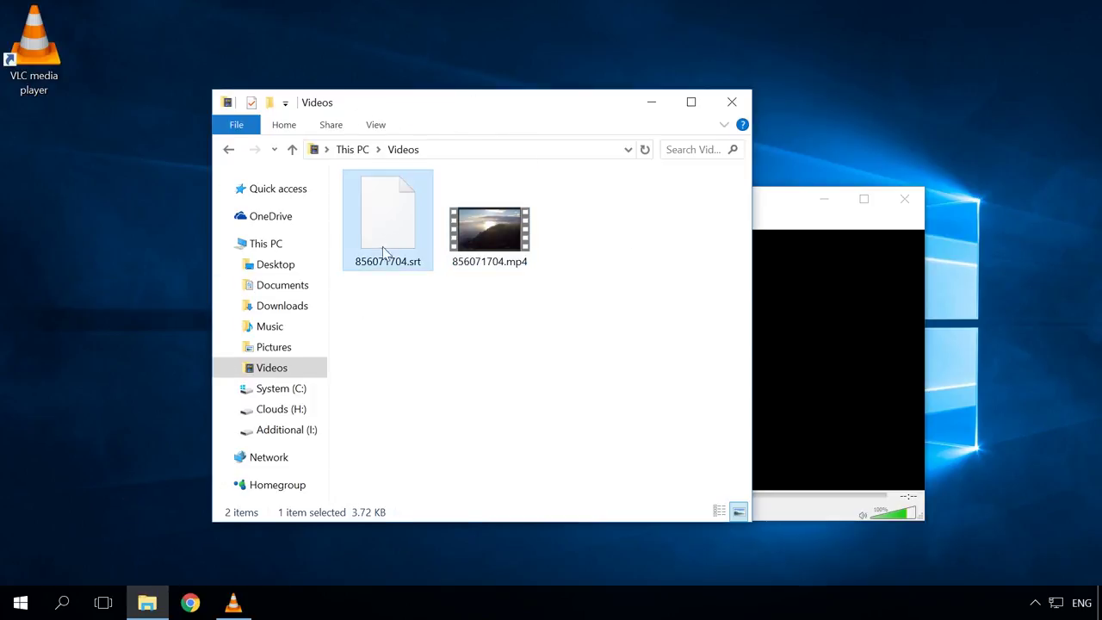
click(460, 266)
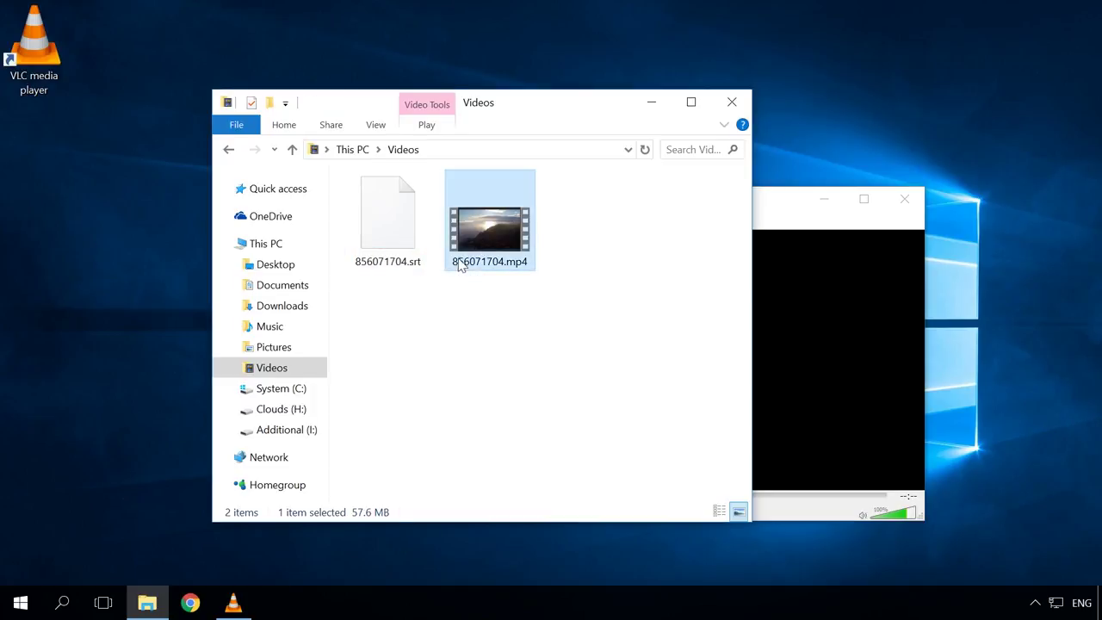
drag(456, 268, 819, 319)
Dismiss the message, maximize the player, and seek through 00:52 and 01:12 to about 01:23.
click(931, 567)
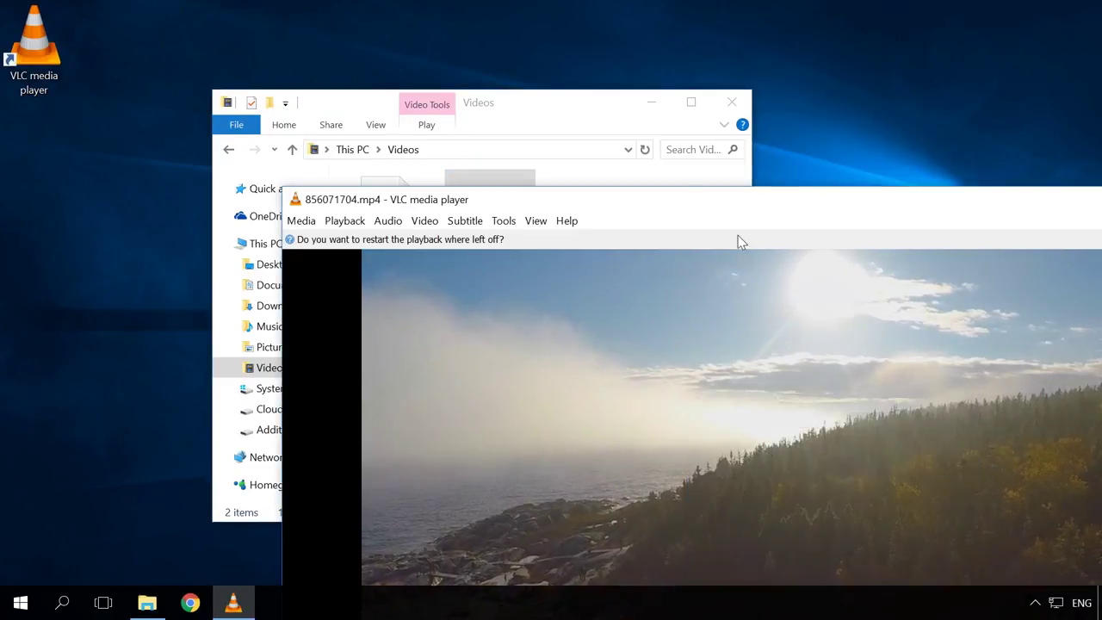
double_click(602, 205)
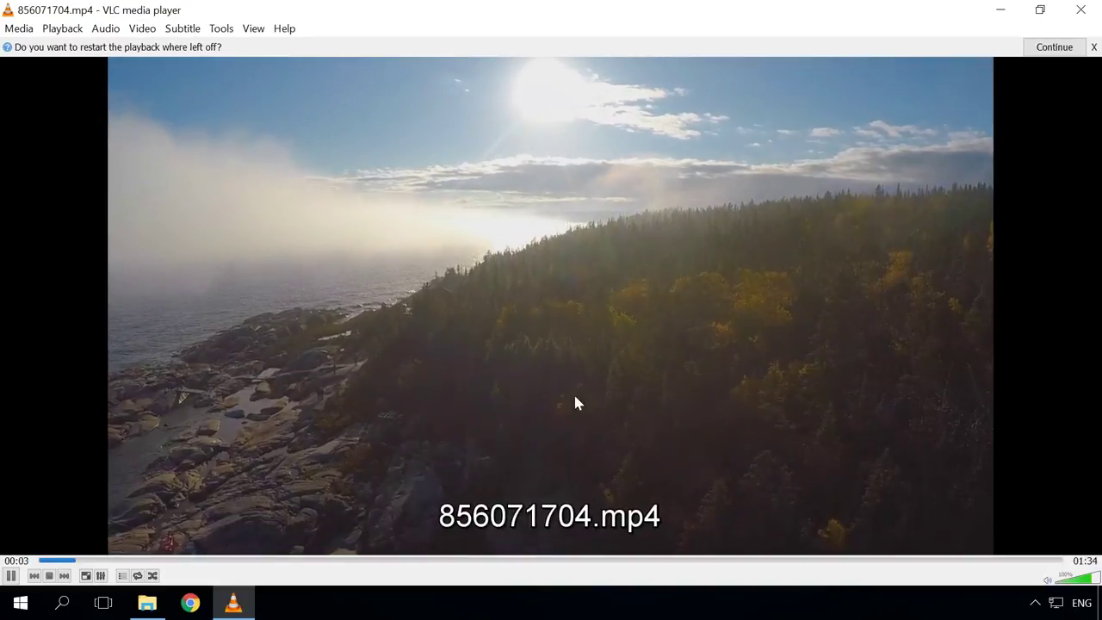
click(603, 561)
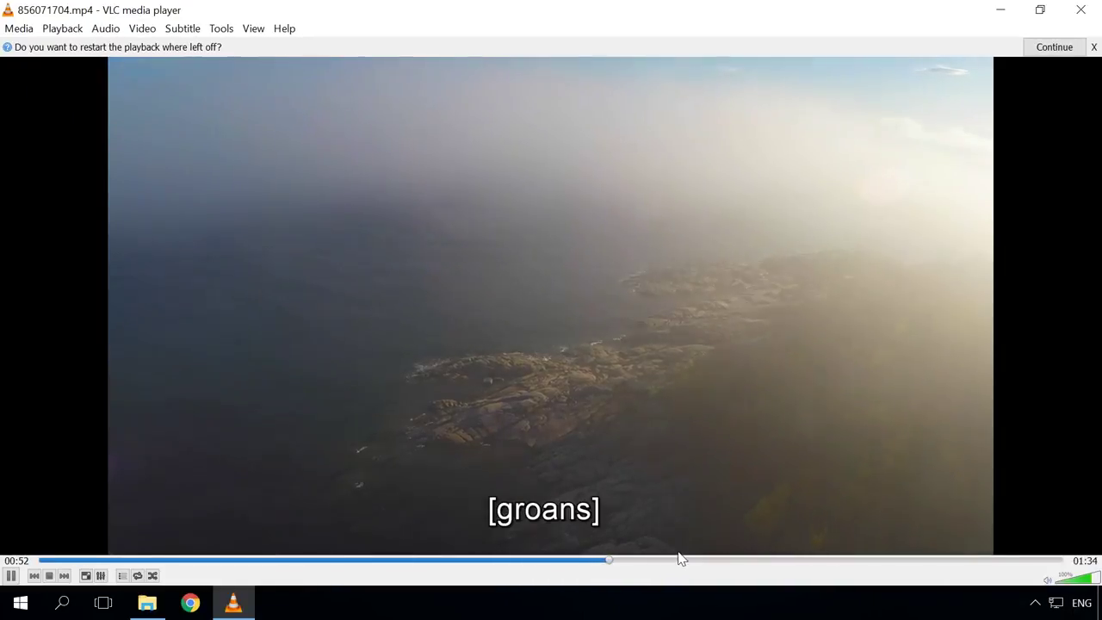
click(825, 561)
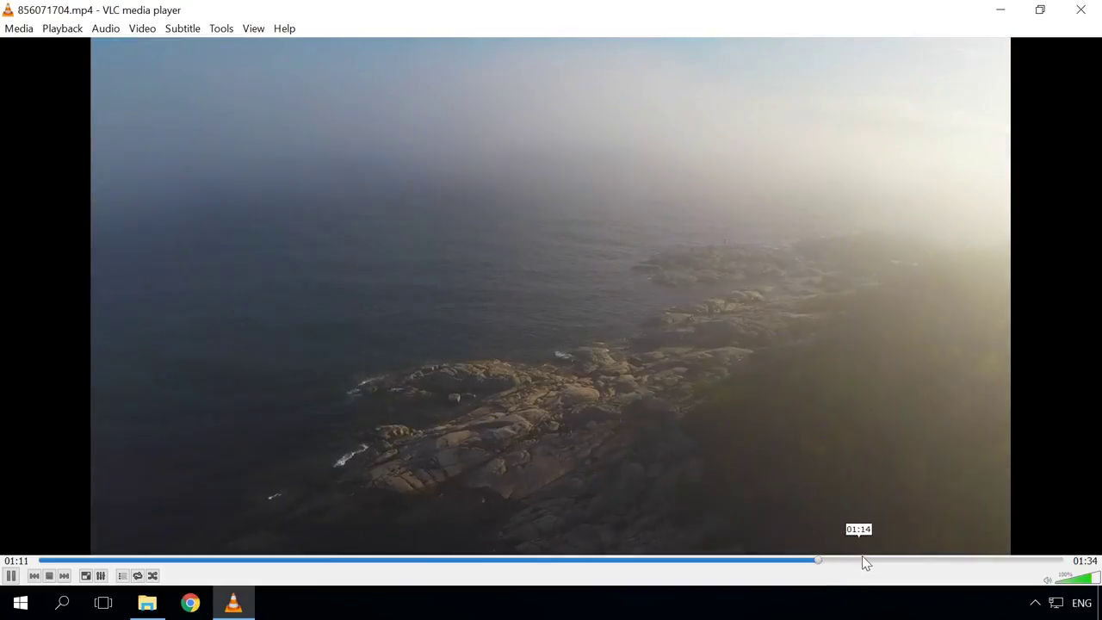
click(943, 560)
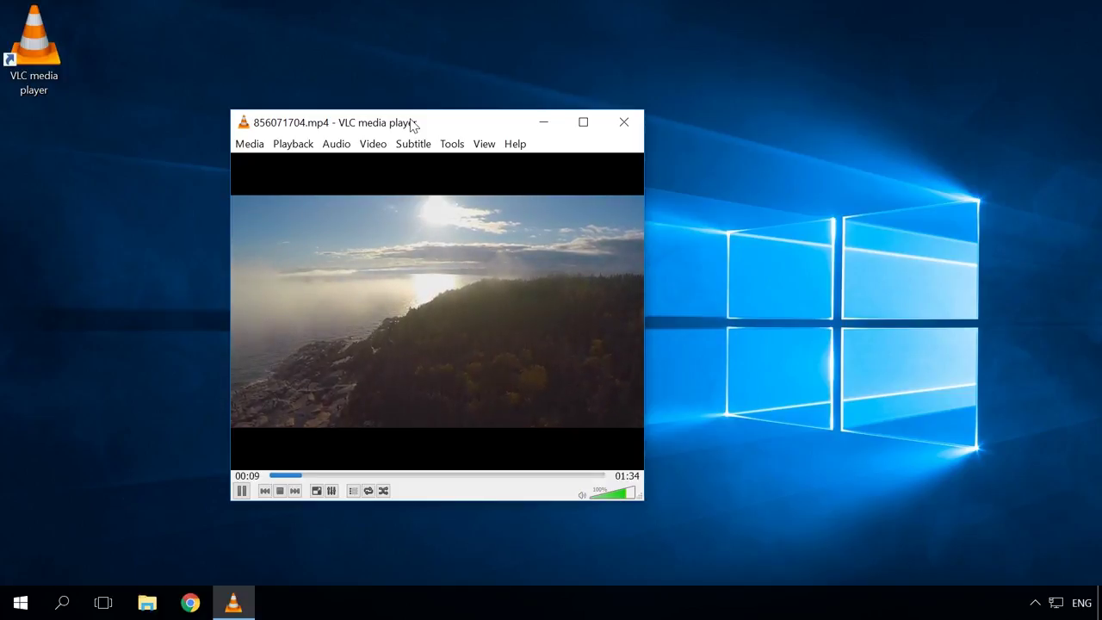
Use the Z zoom shortcut to switch the video to 2:1 and then 1:2 Half size.
key(z)
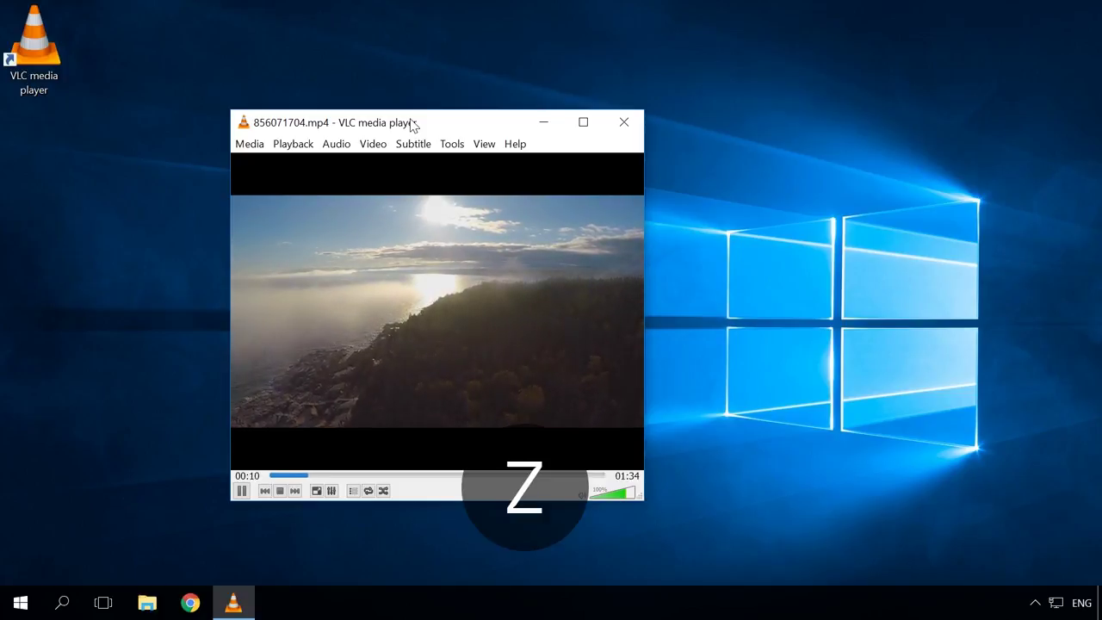
key(z)
key(z)
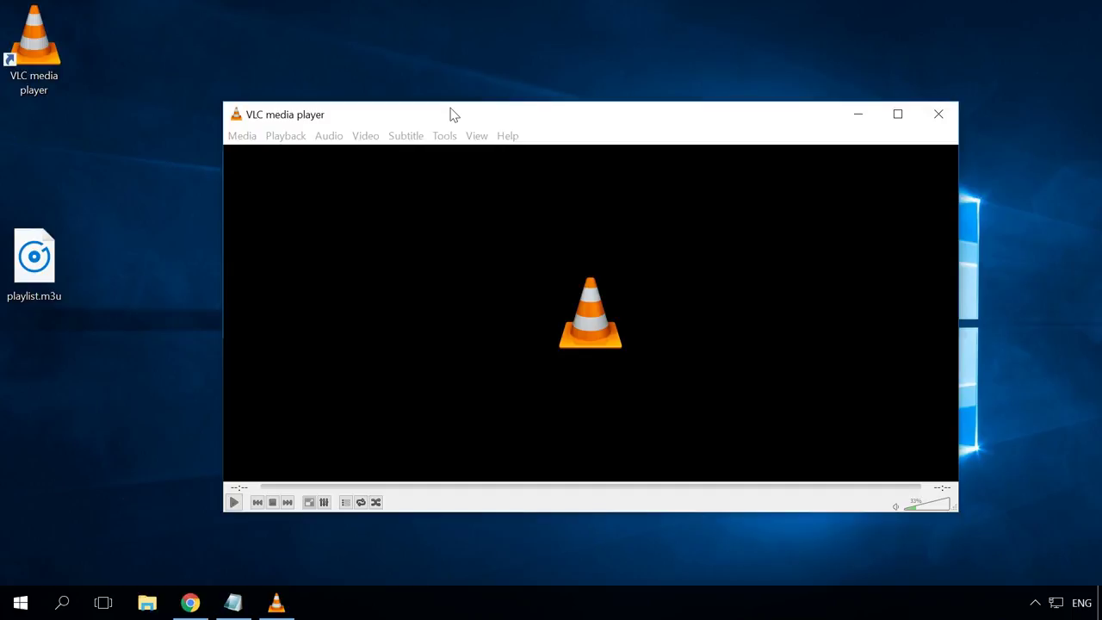
Open playlist.m3u from the Desktop via Open File, dismiss the logo error, and nudge the window.
click(454, 115)
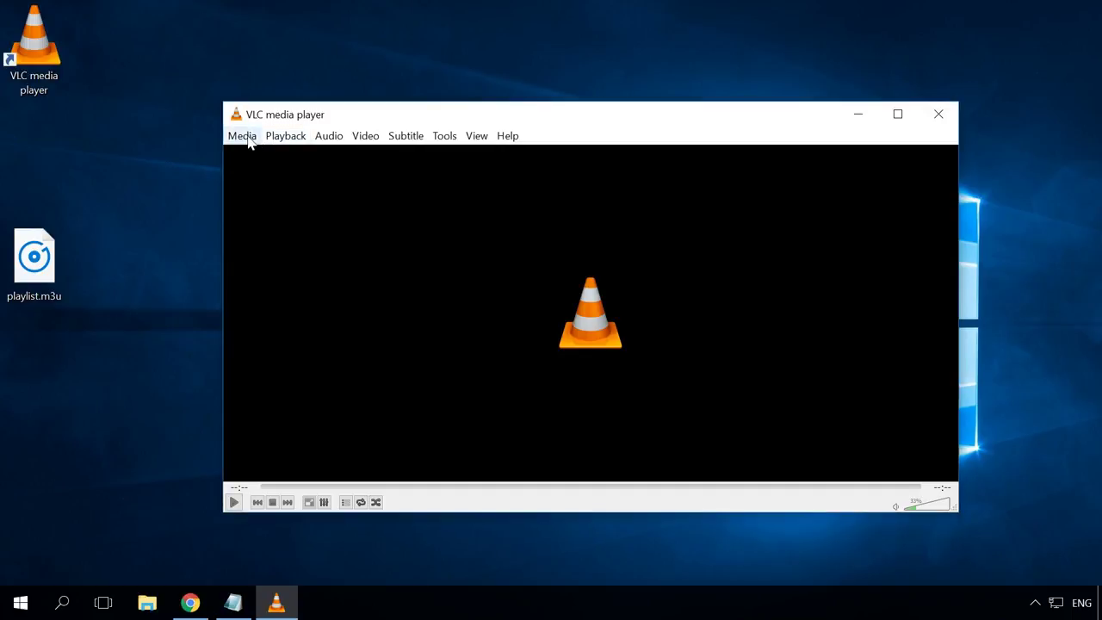
click(248, 142)
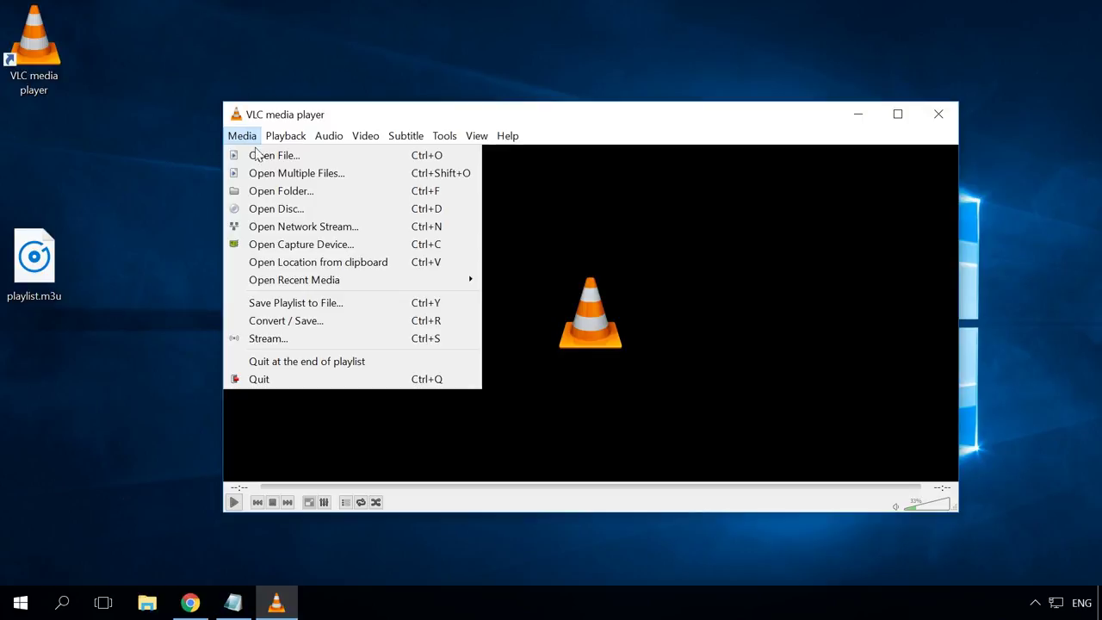
click(261, 156)
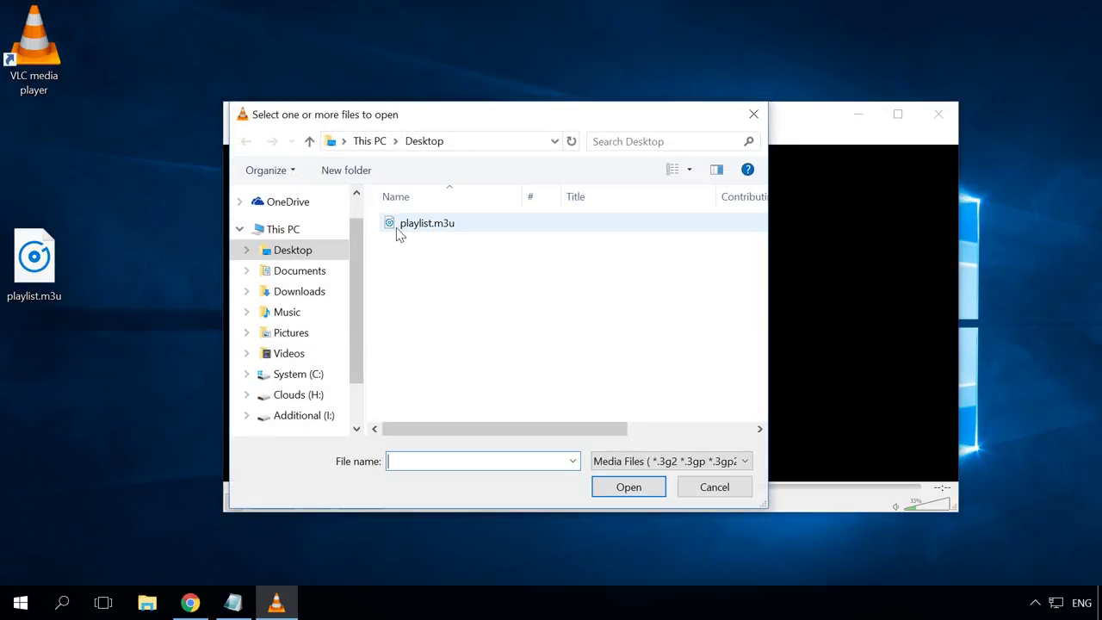
click(398, 231)
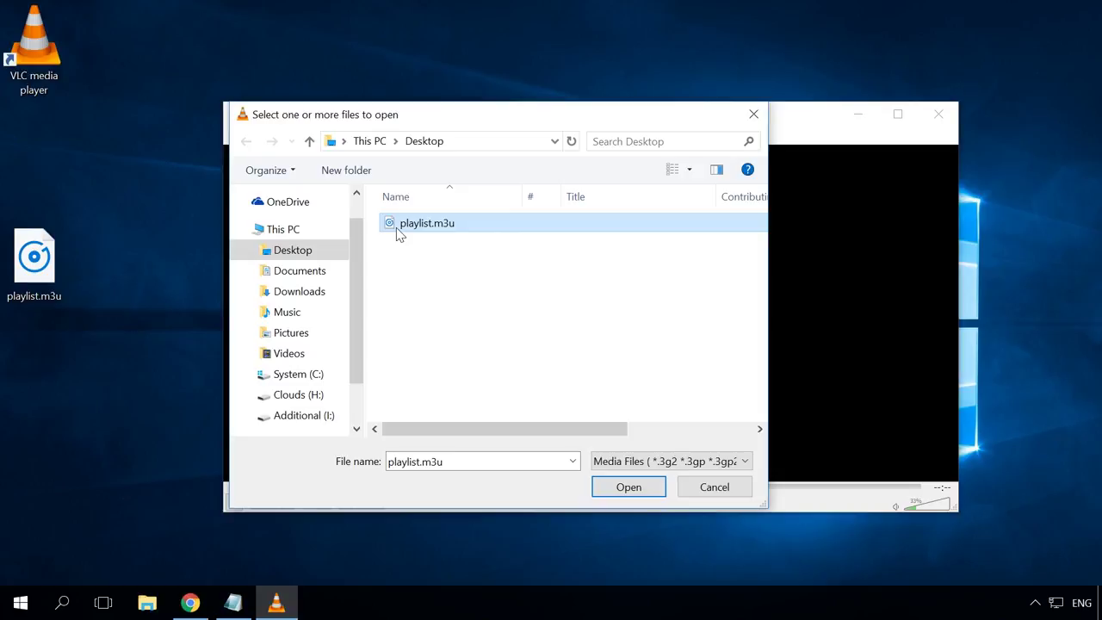
click(628, 487)
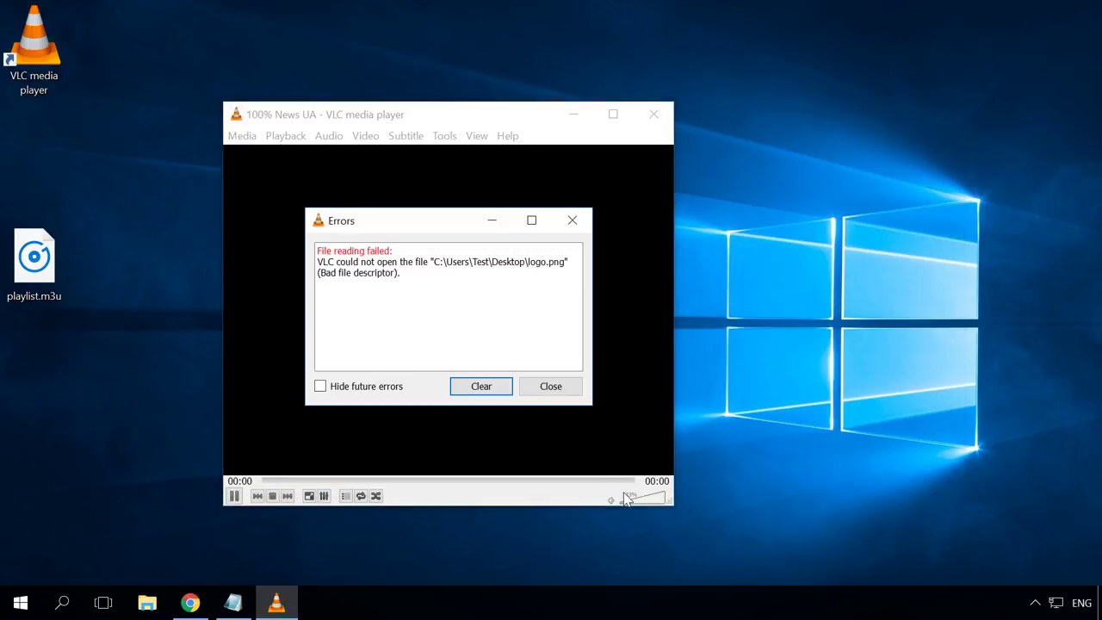
click(552, 386)
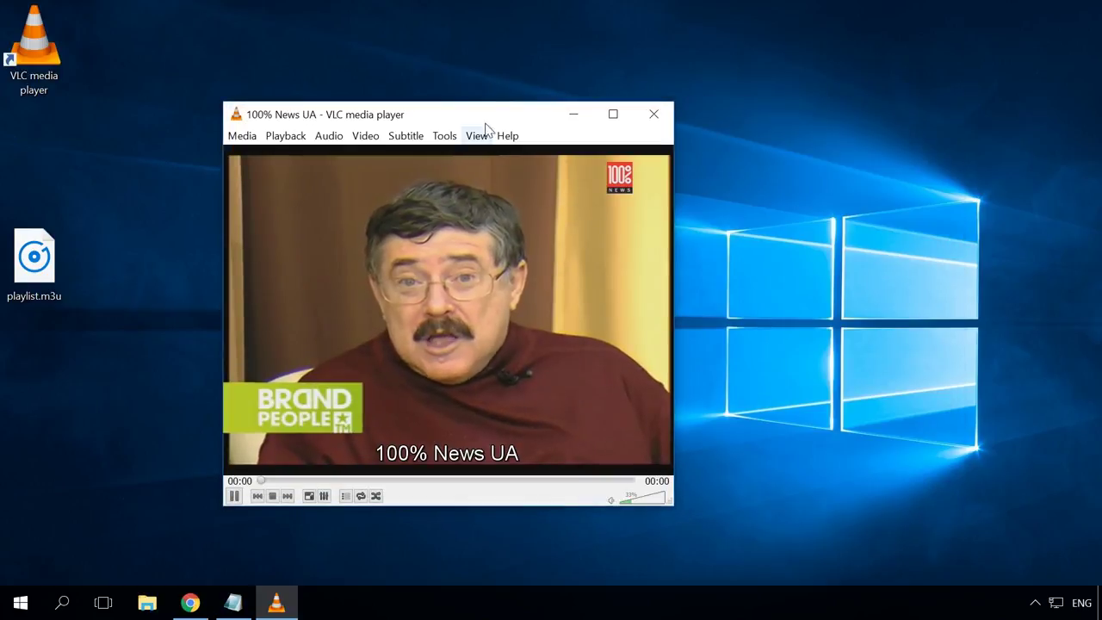
drag(485, 124, 526, 109)
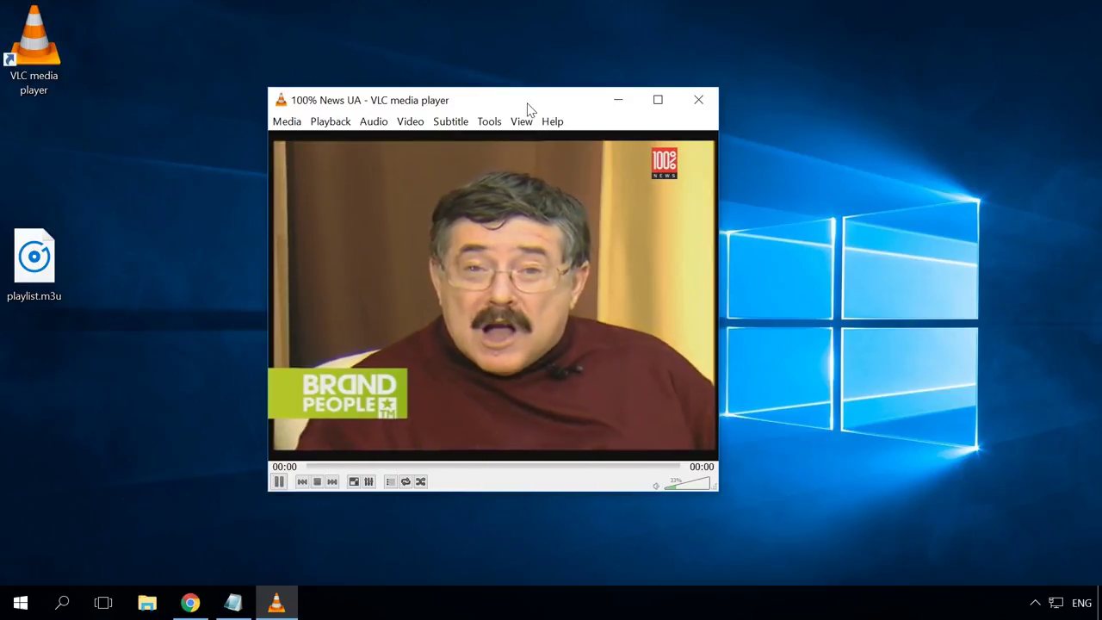
Show the playlist, play the 43 HD channel, then return to video view and restore the window.
click(391, 482)
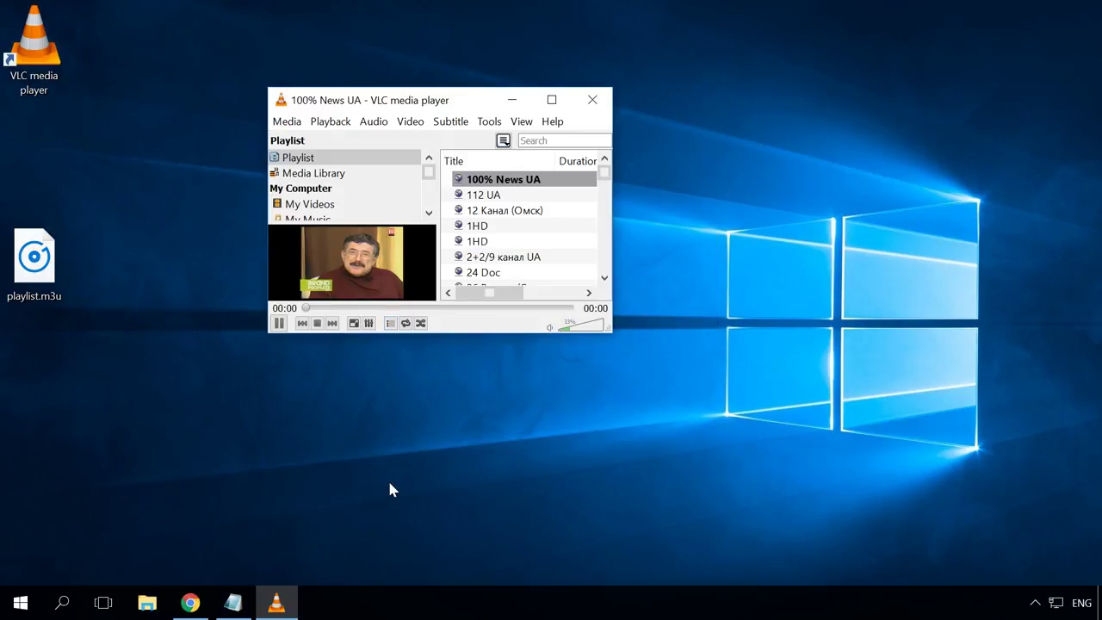
click(551, 99)
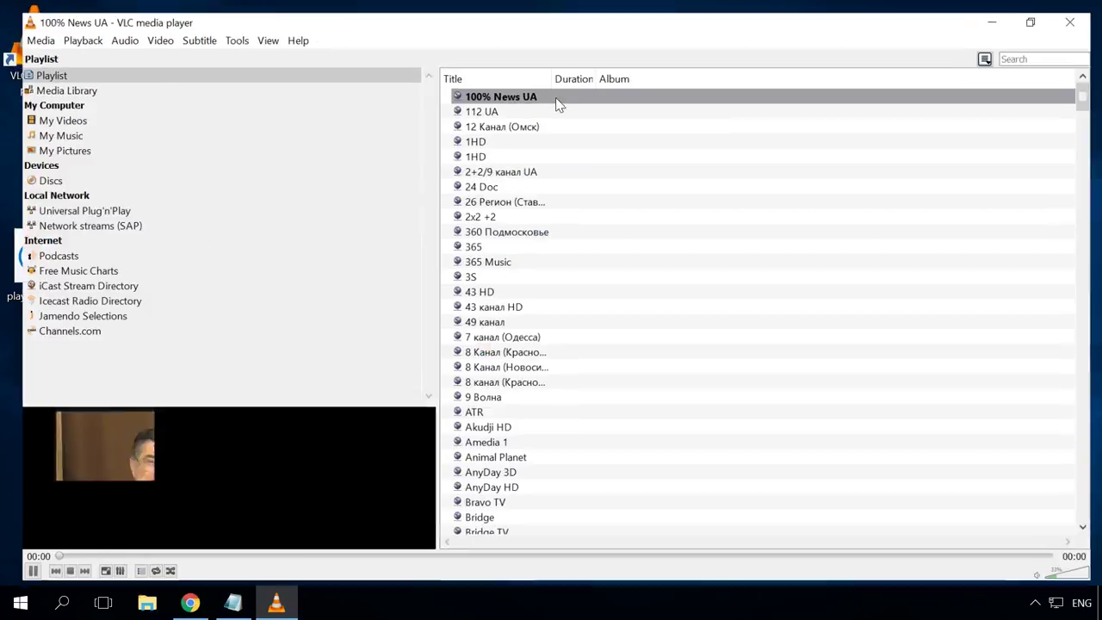
double_click(473, 292)
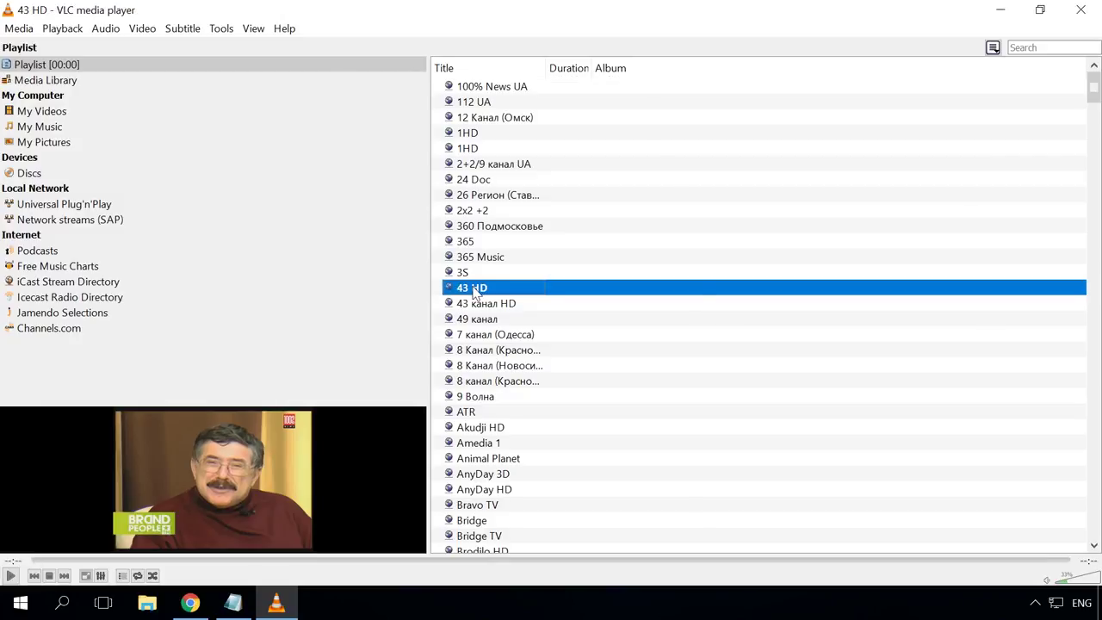
click(656, 374)
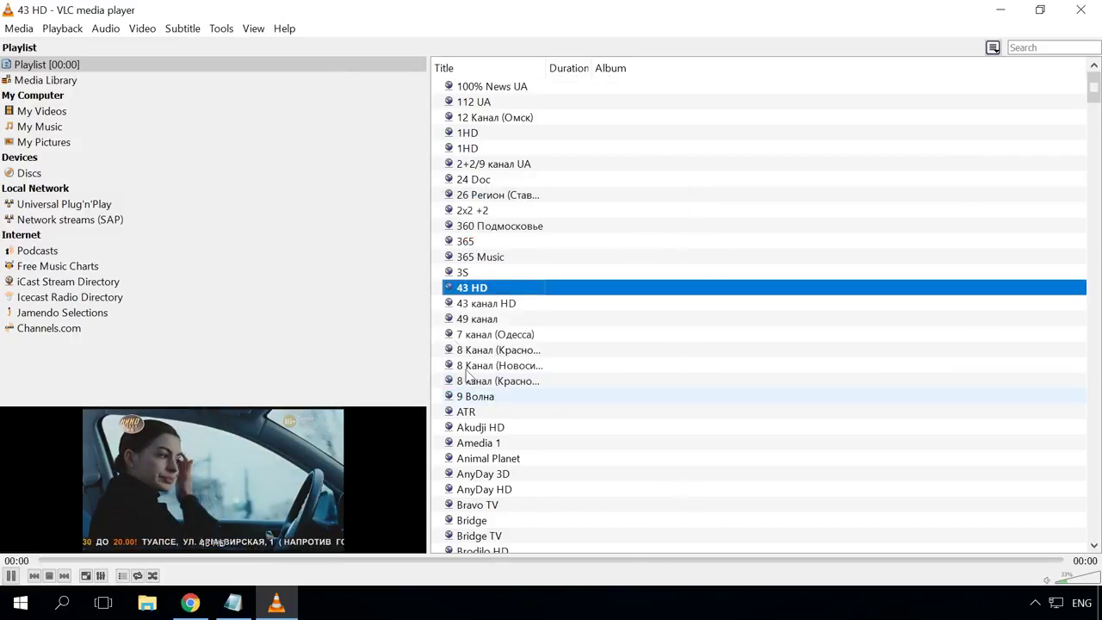
key(ctrl+l)
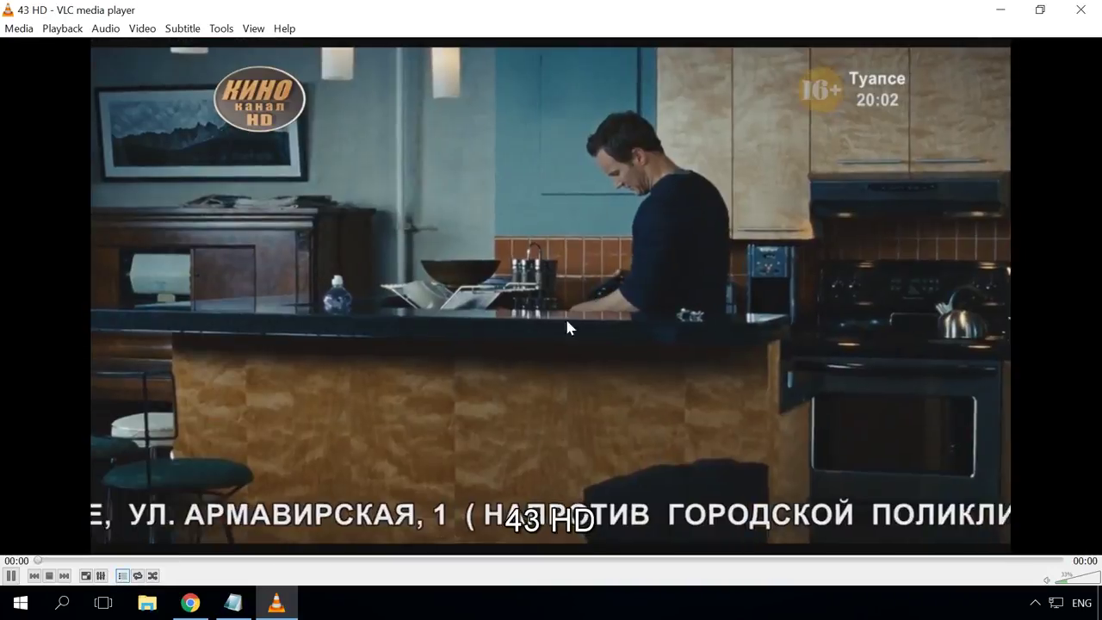
click(1042, 8)
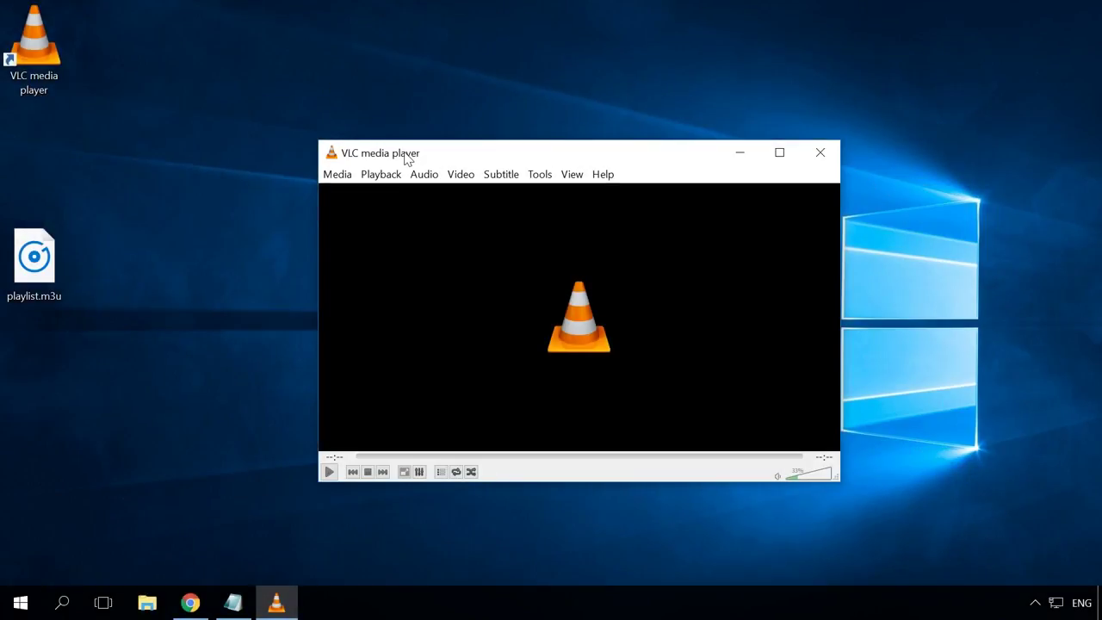
click(337, 174)
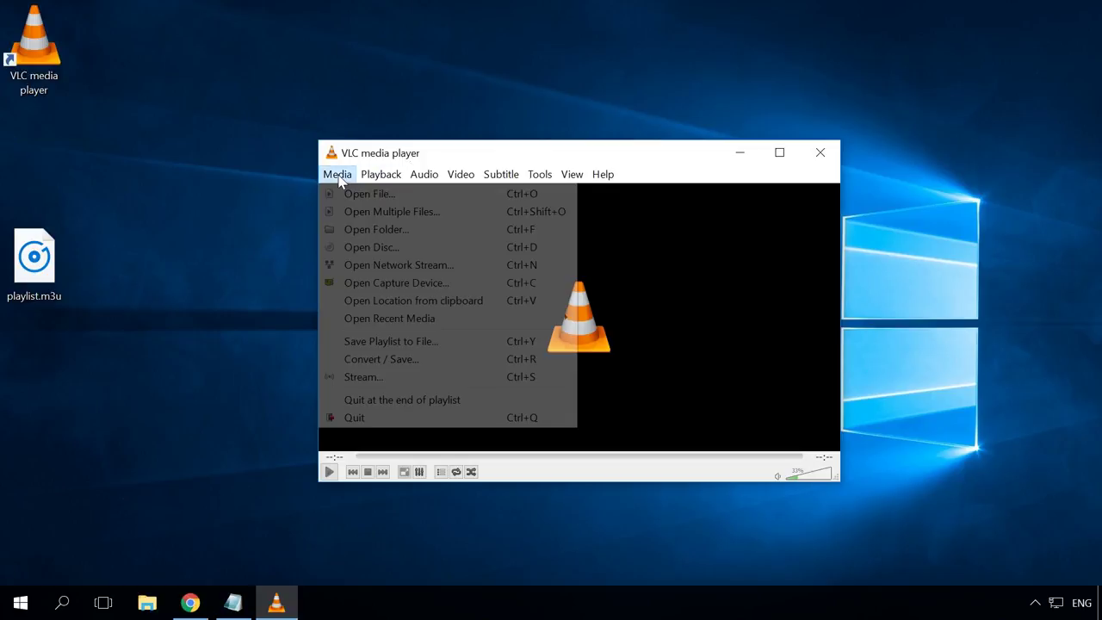
click(385, 266)
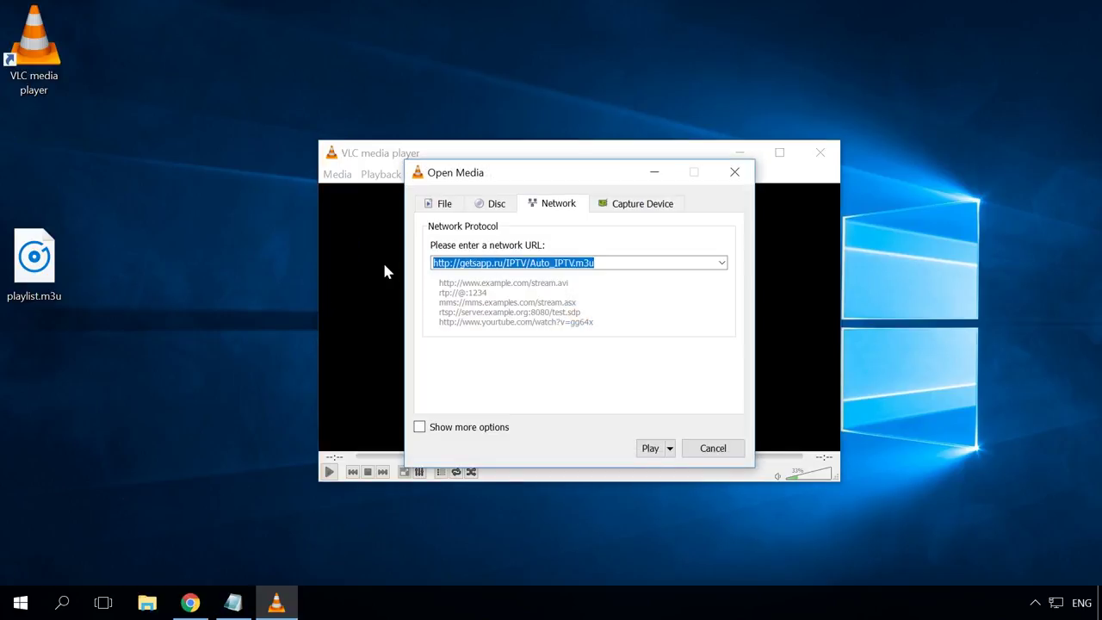
key(BackSpace)
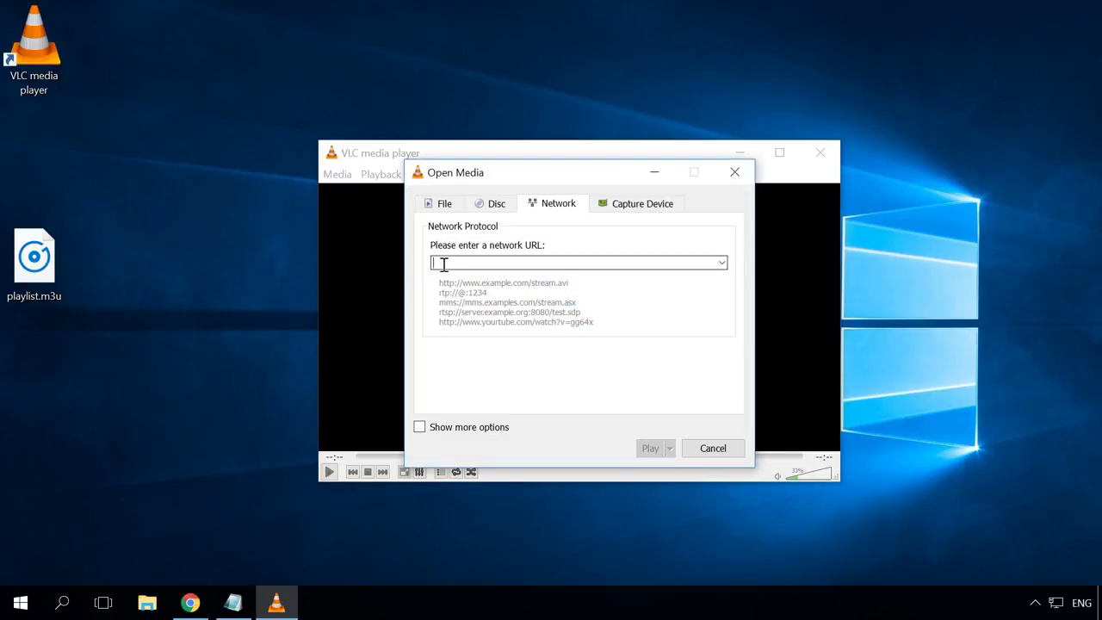
right_click(442, 264)
click(485, 352)
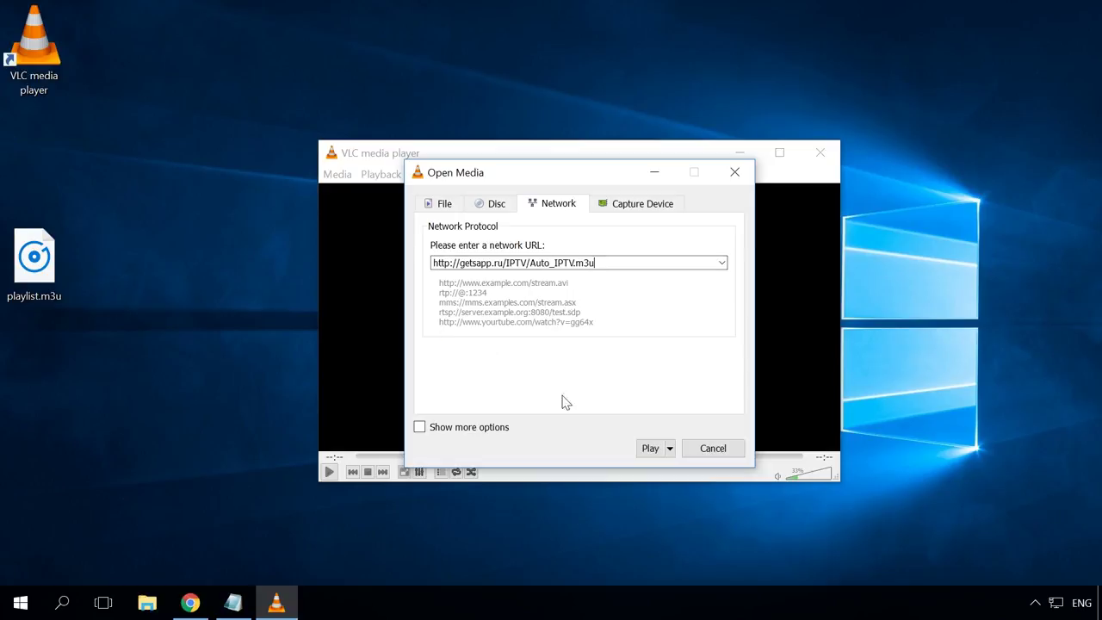
click(650, 449)
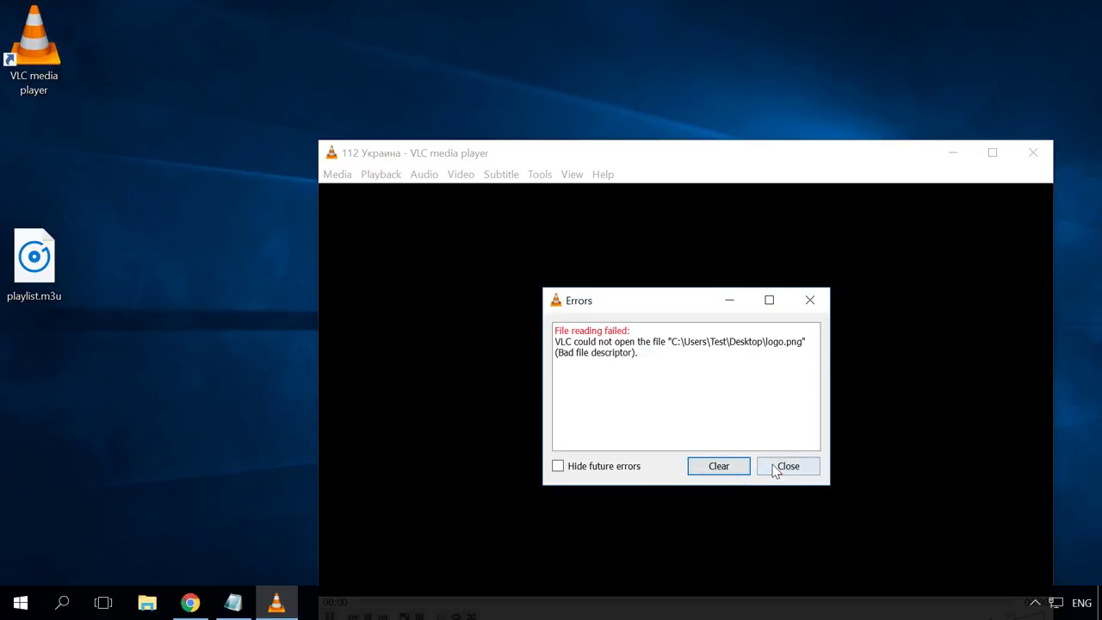
click(775, 466)
drag(655, 155, 548, 65)
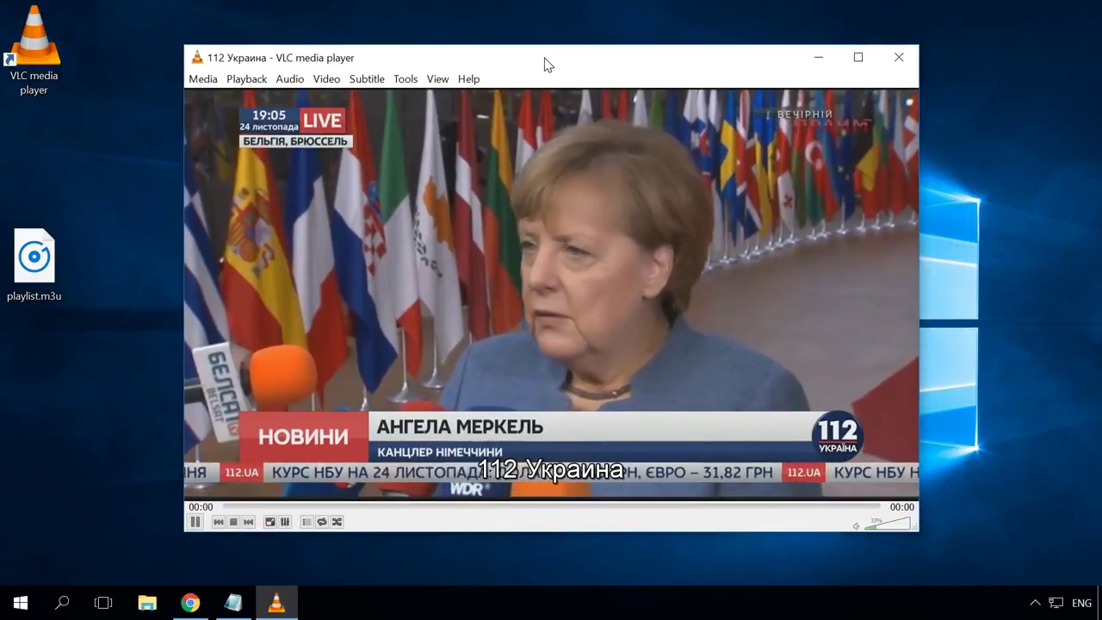